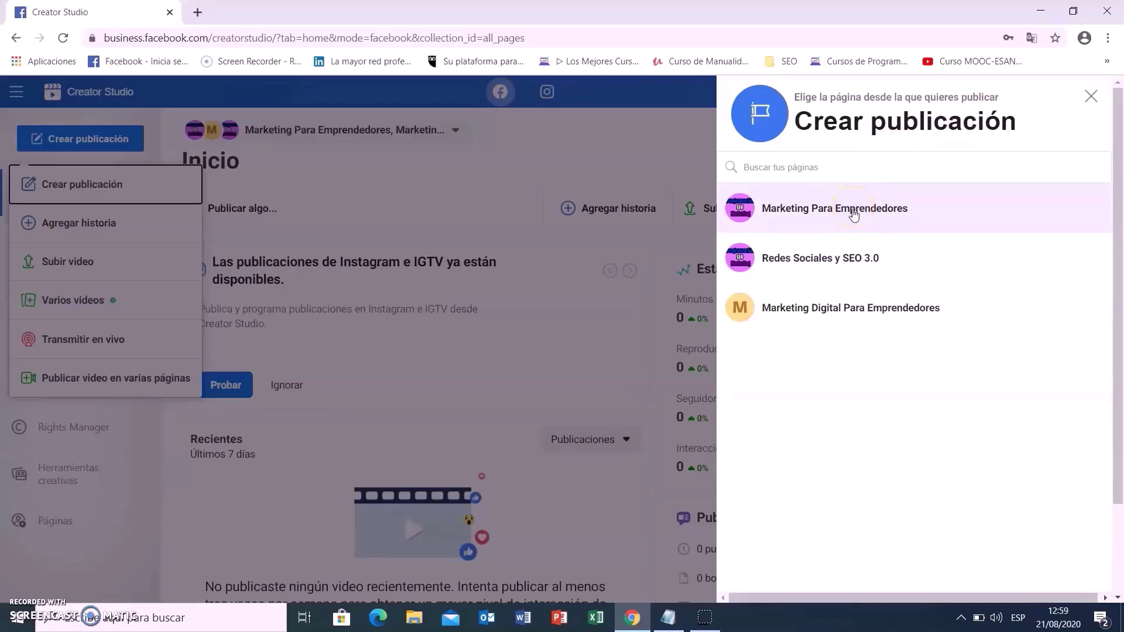
- Start a new post for the Marketing Para Emprendedores page and dismiss the hashtag tip
left_click(853, 215)
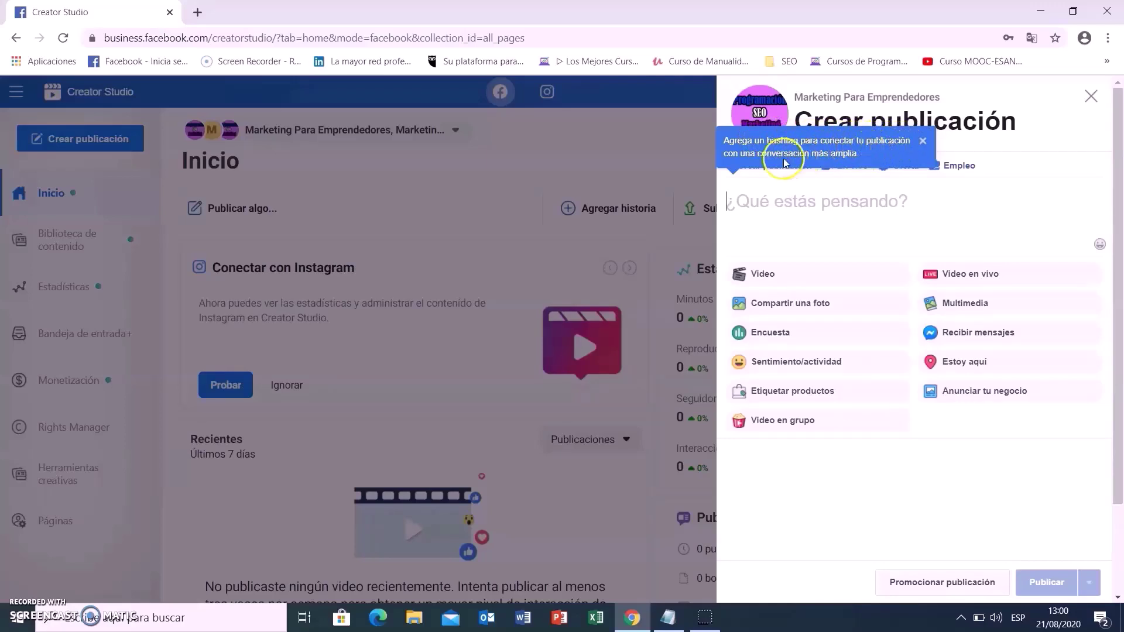
left_click(922, 142)
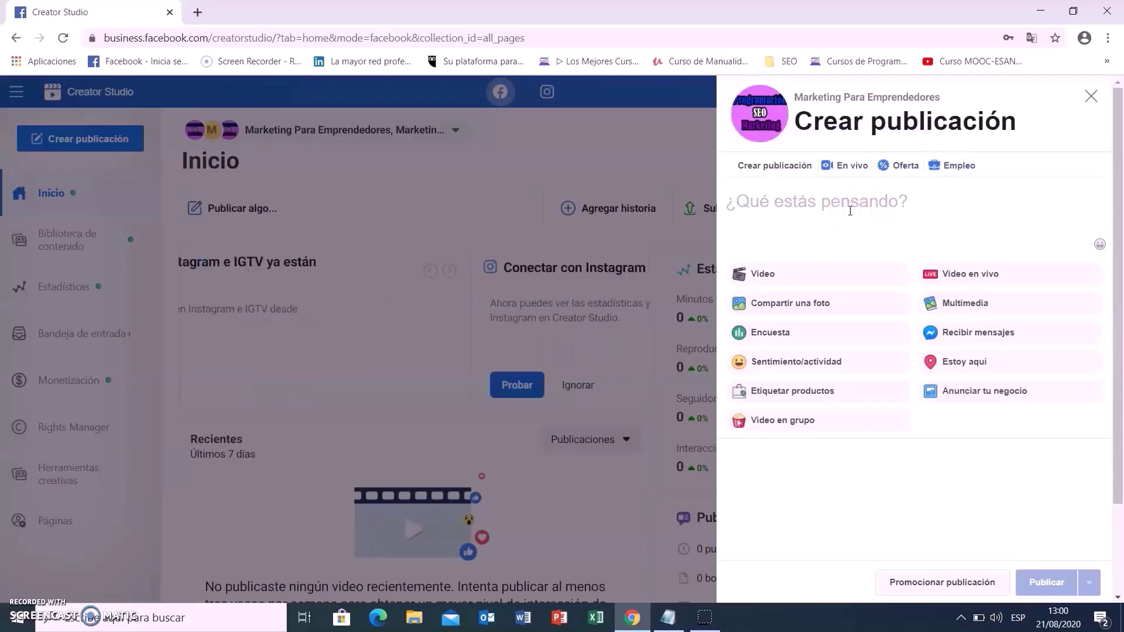
- Switch to Notepad, copy the whole OneDrive tutorial announcement with its blog link, and minimize the note
left_click(690, 606)
left_click(680, 618)
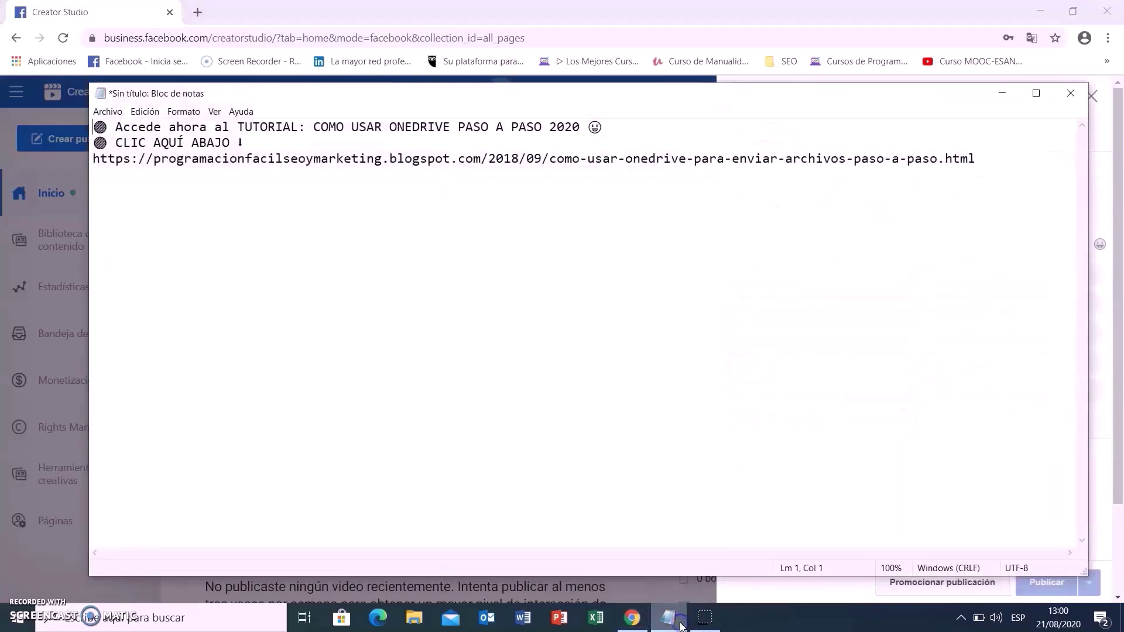
left_click_drag(985, 154, 104, 127)
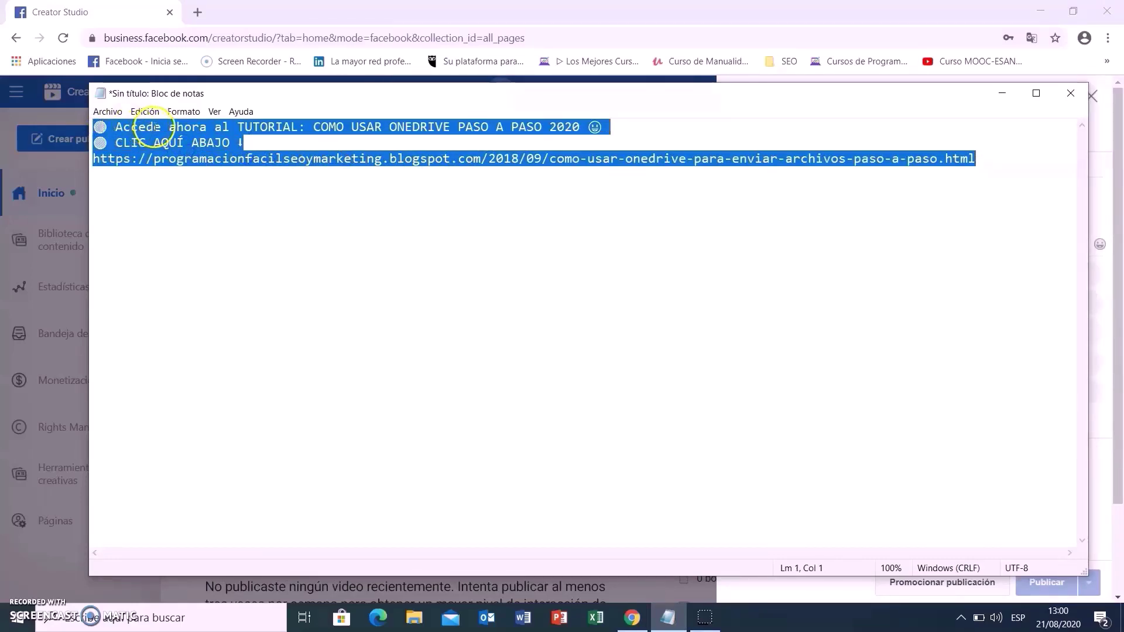
right_click(209, 128)
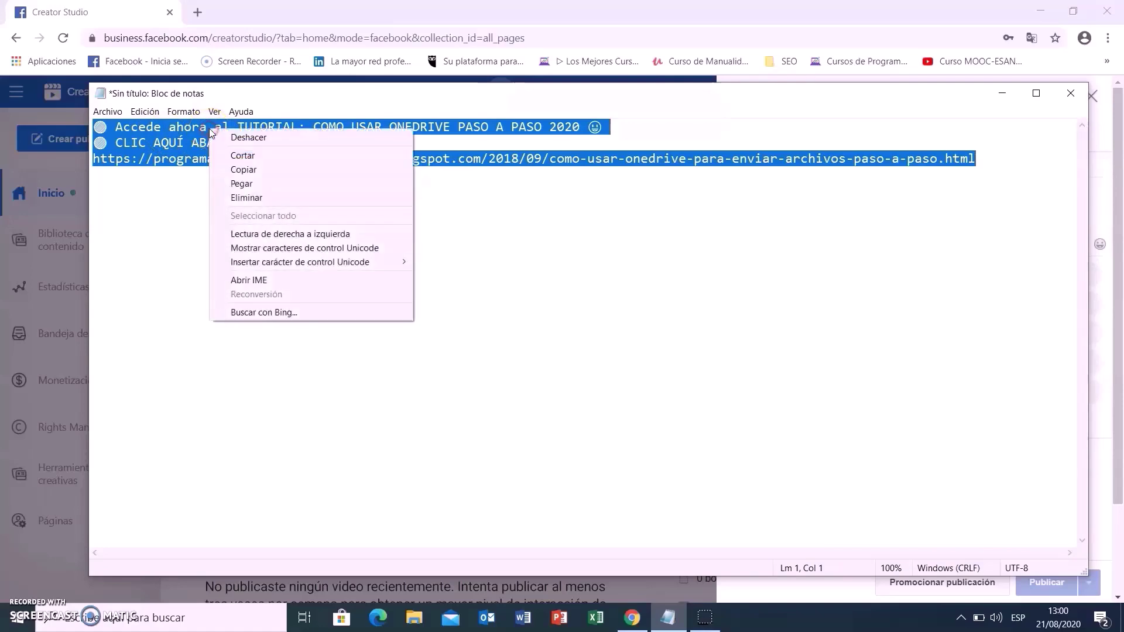
left_click(243, 169)
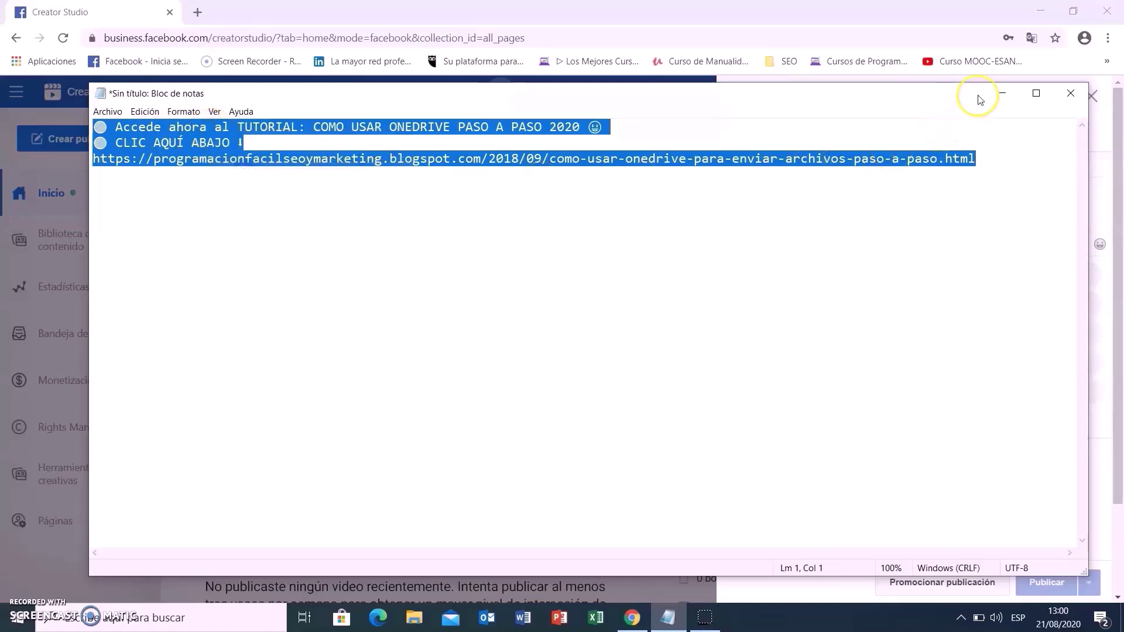
left_click(1002, 93)
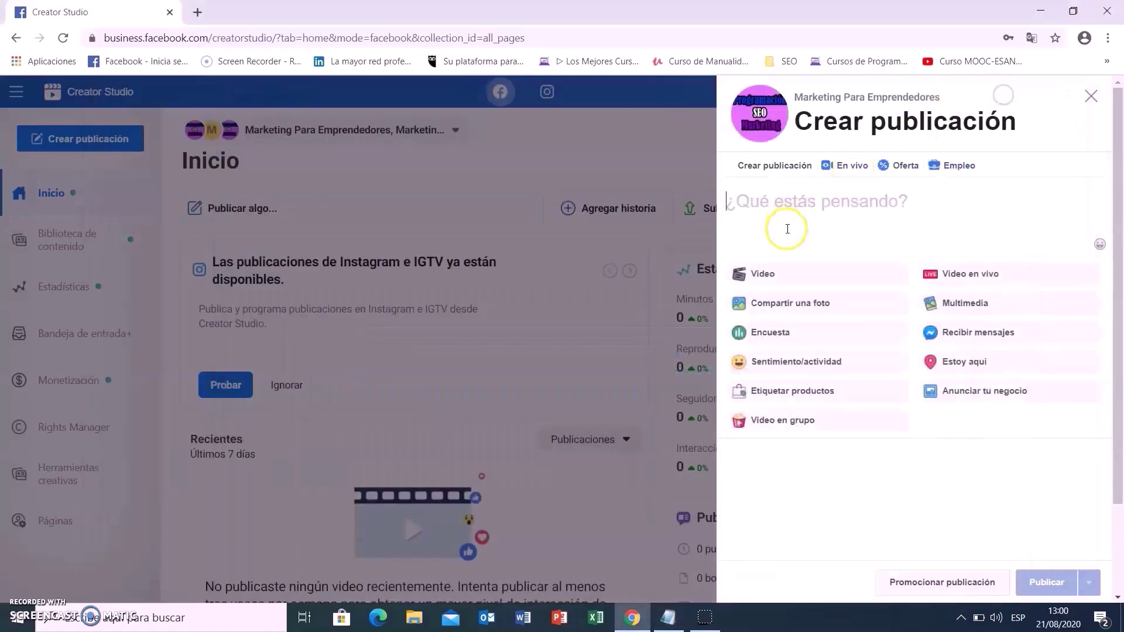
- Paste the copied announcement into the post text and remove the generated link preview
right_click(748, 205)
left_click(807, 320)
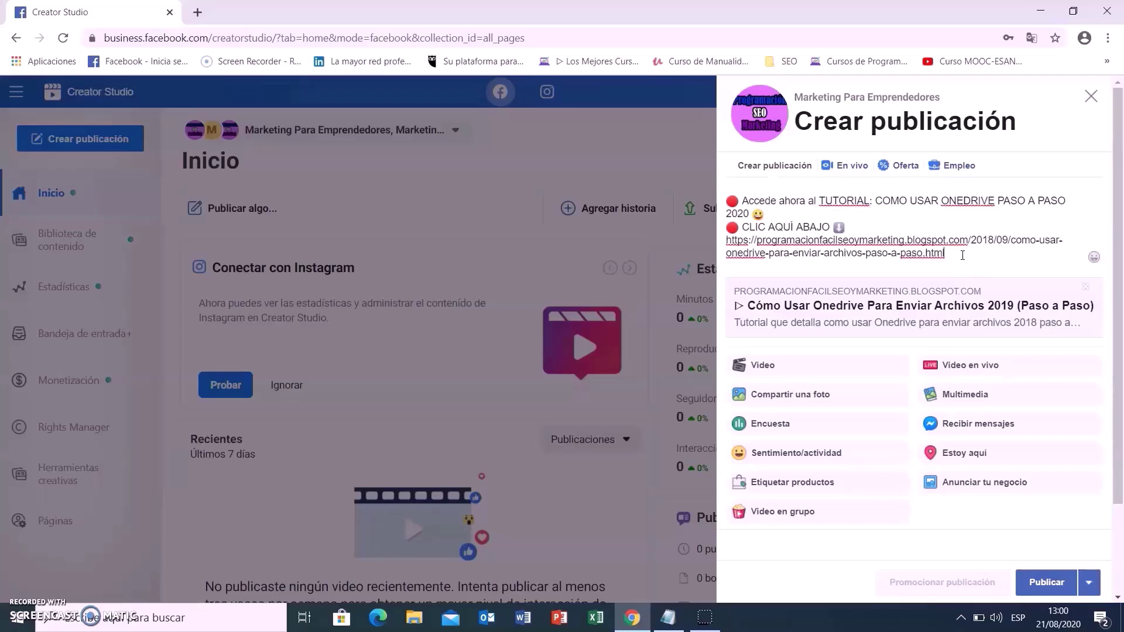
left_click(1086, 290)
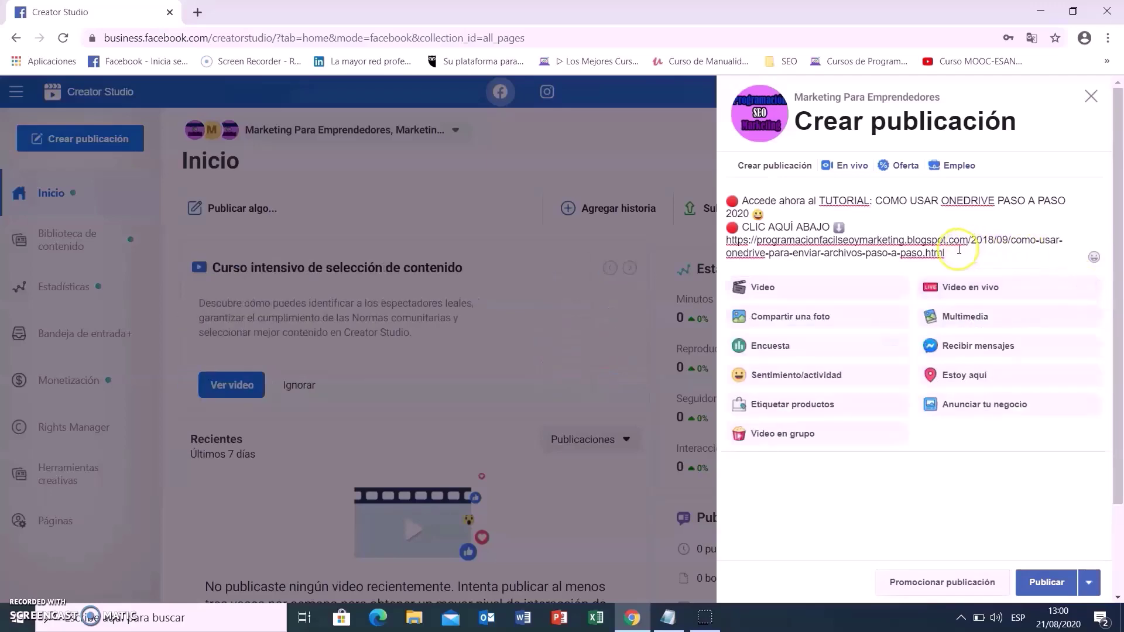
- Attach the image como-usar-onedrive-paso-a-paso from the CURSO folder on the Desktop to the post
left_click(811, 318)
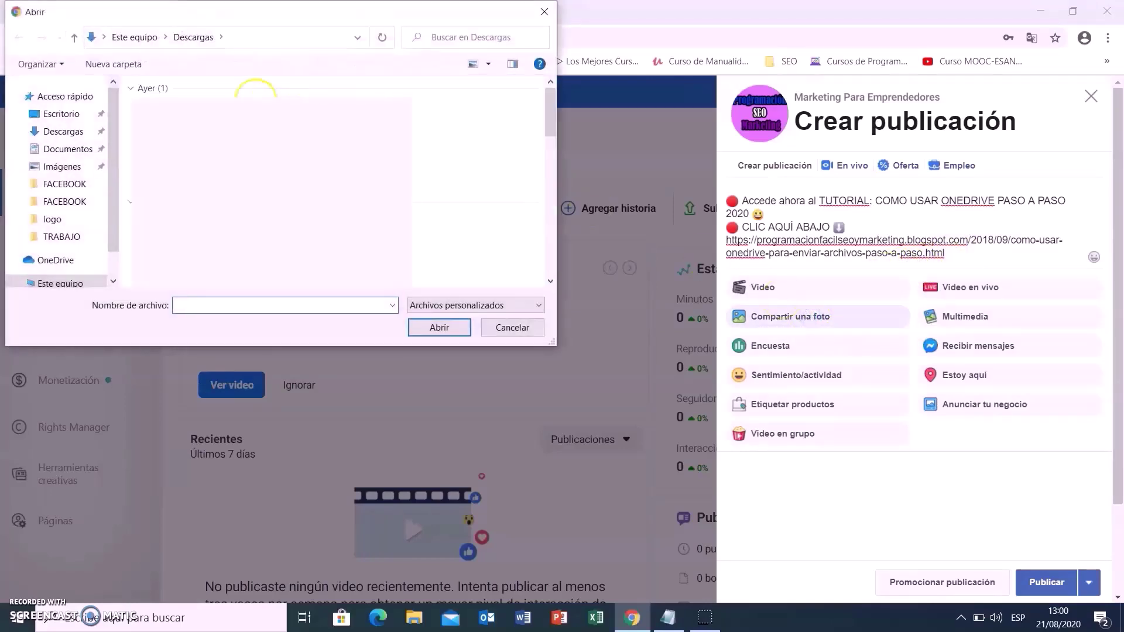
left_click(68, 115)
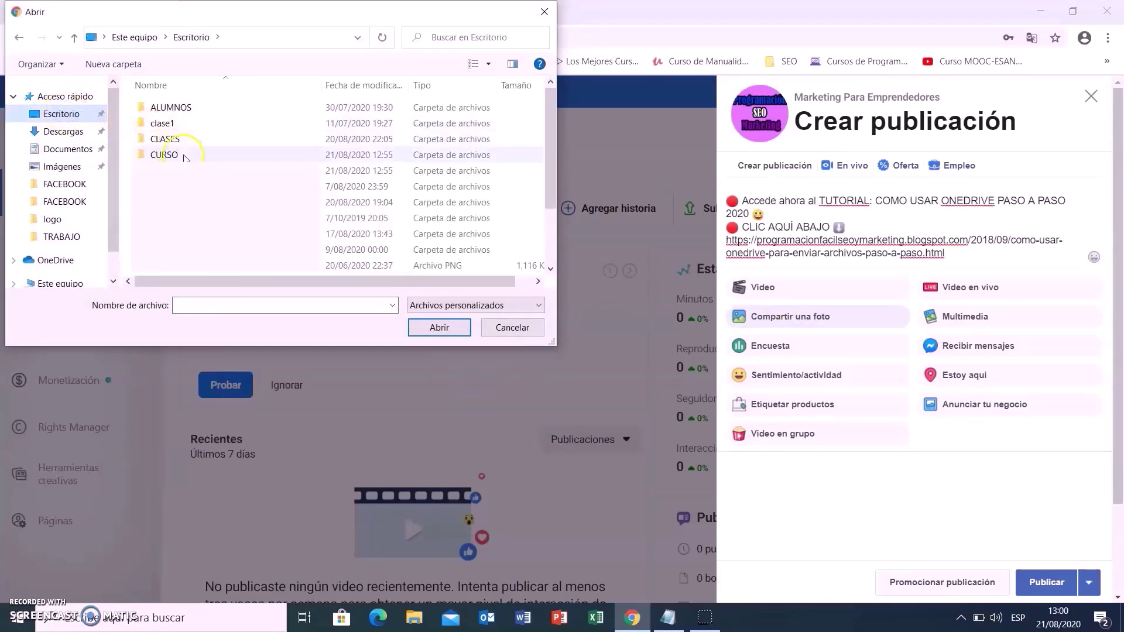
double_click(185, 157)
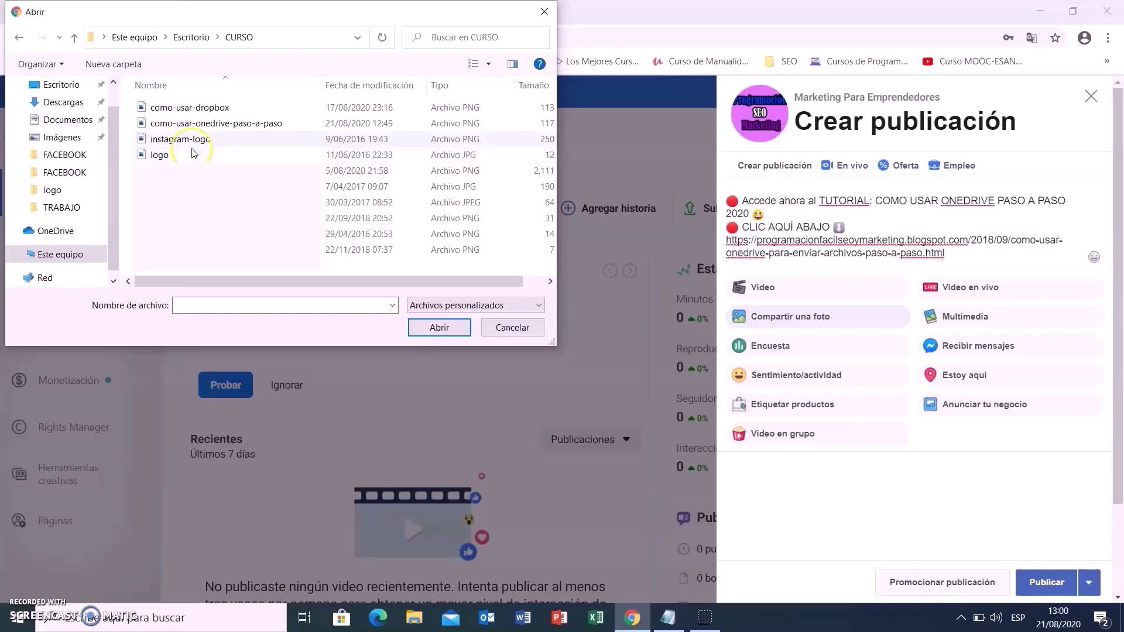
left_click(215, 124)
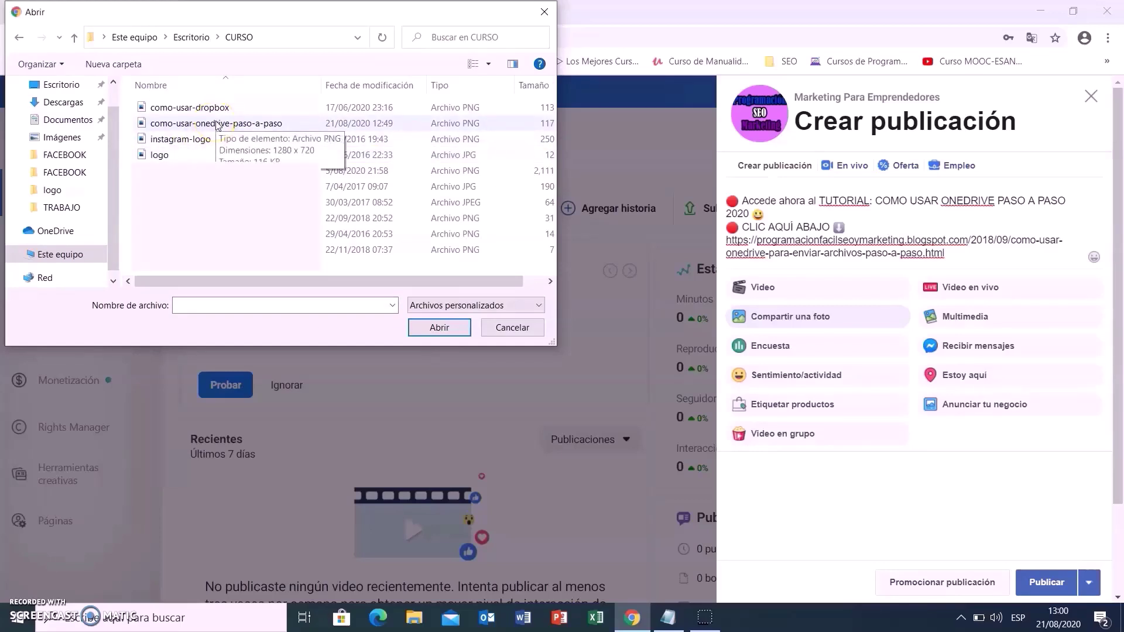
double_click(215, 124)
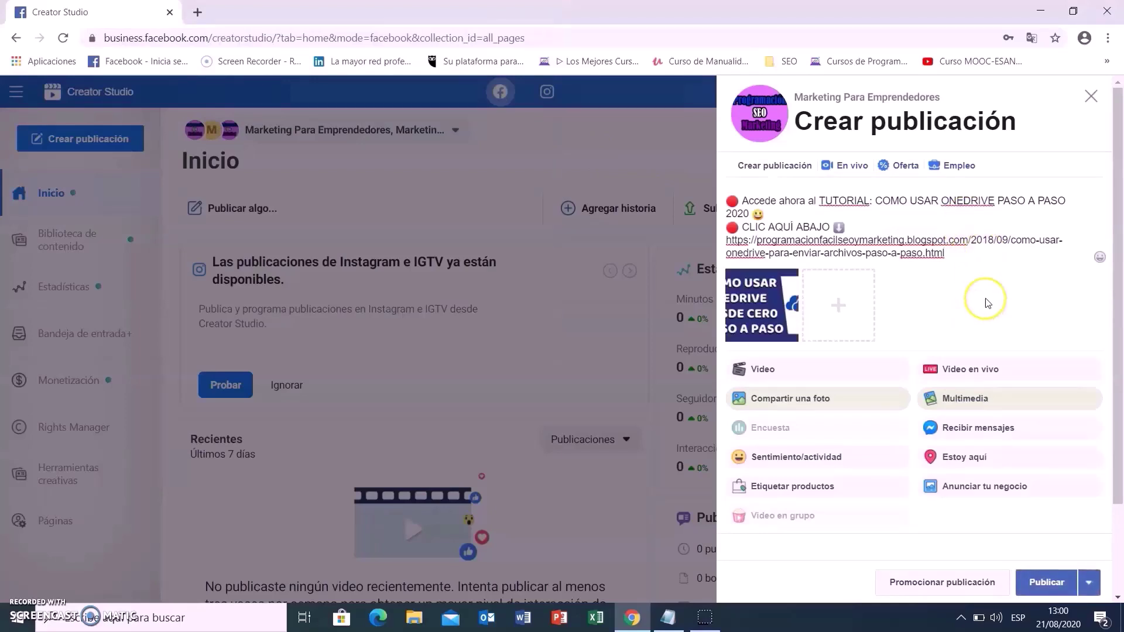
mouse_move(777, 309)
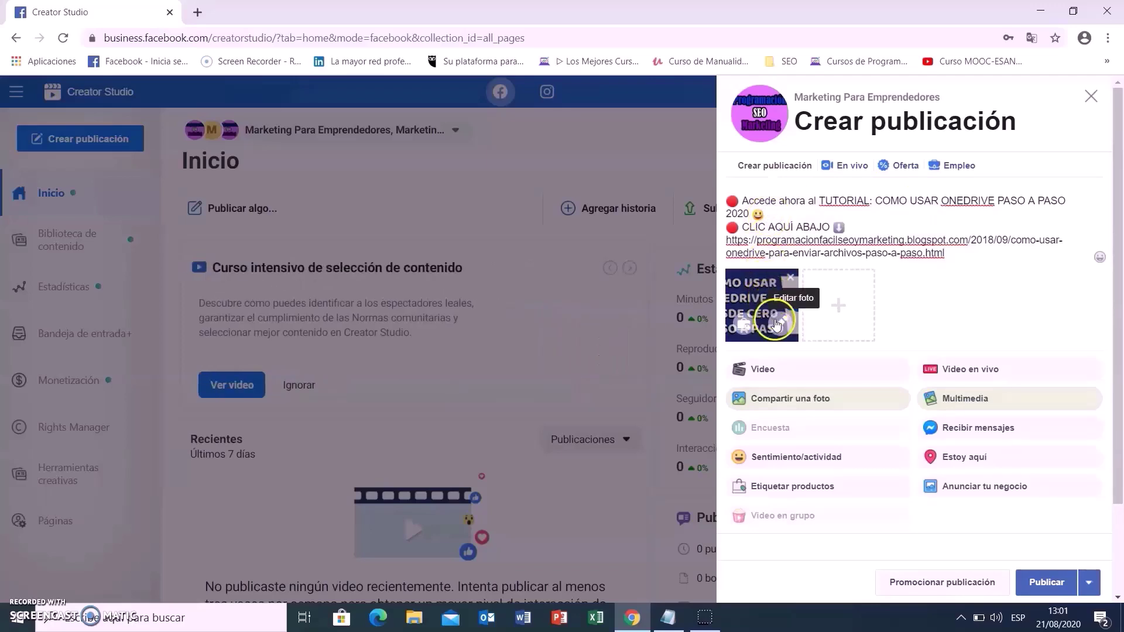
- Insert a thumbs-up emoji after the smiley that follows 2020 in the post text, and close the emoji picker
left_click(1100, 257)
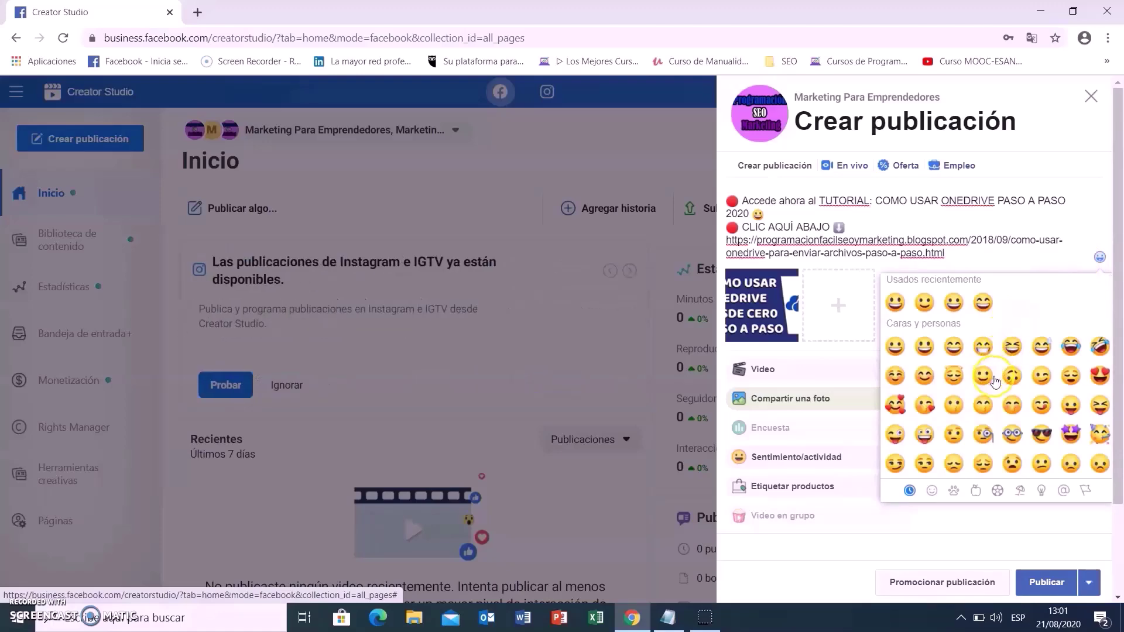
scroll(994, 380, "down", 8)
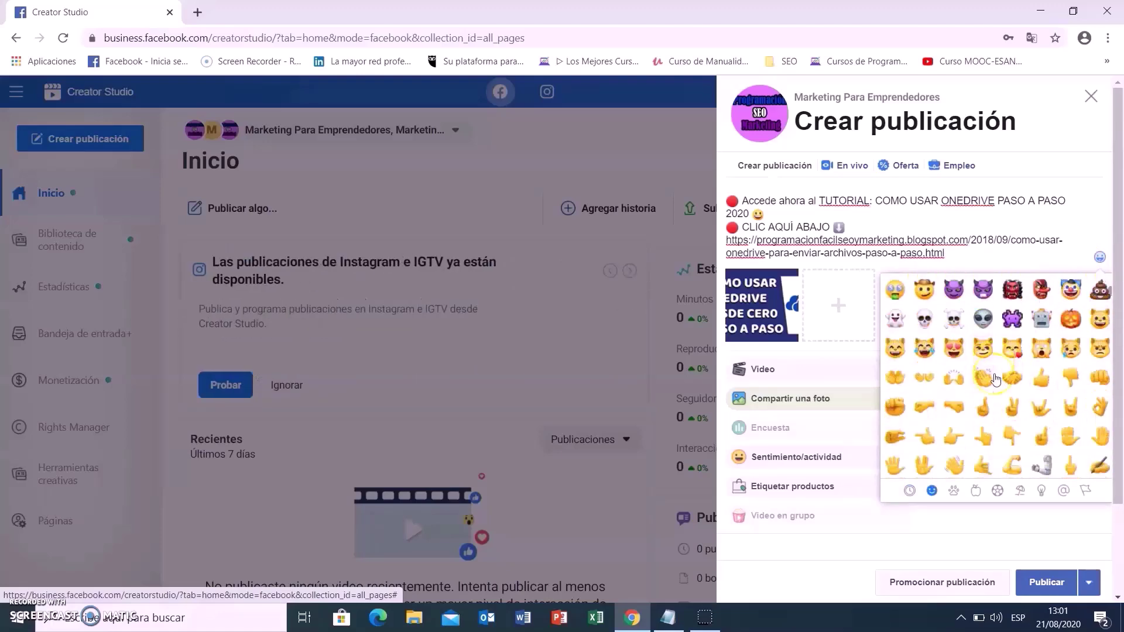
scroll(995, 380, "down", 3)
scroll(995, 380, "up", 3)
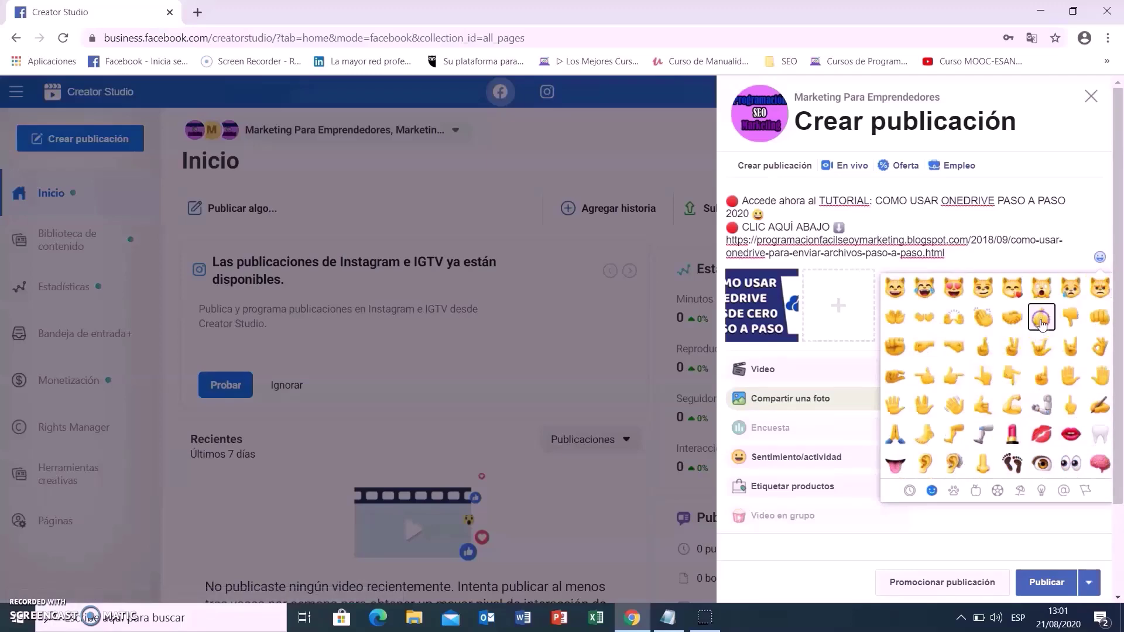
left_click(916, 219)
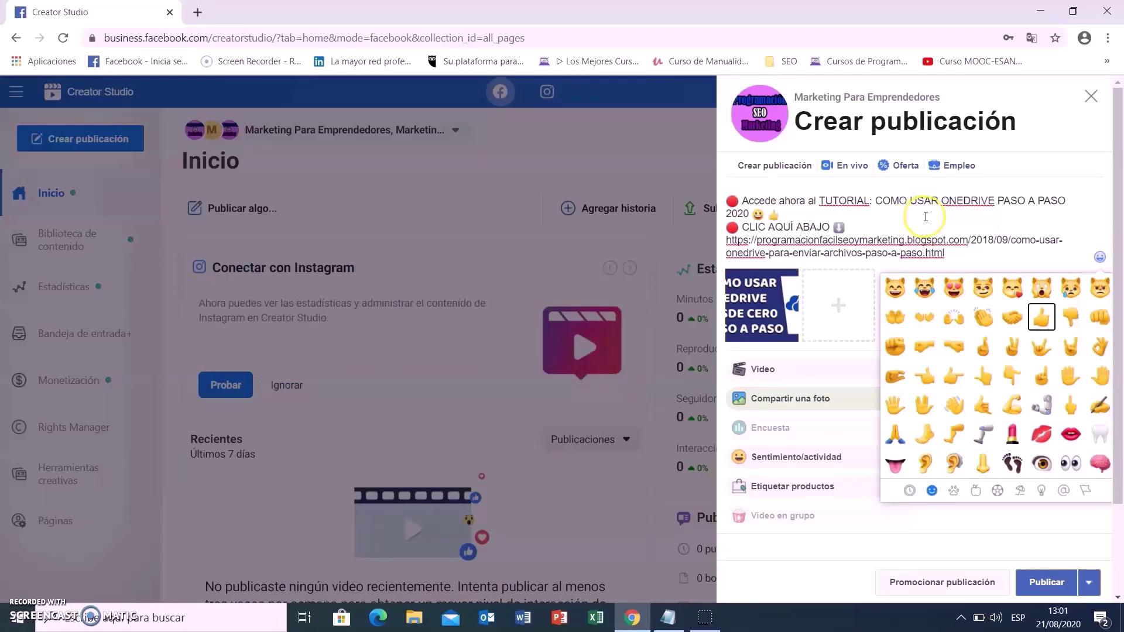
left_click(891, 214)
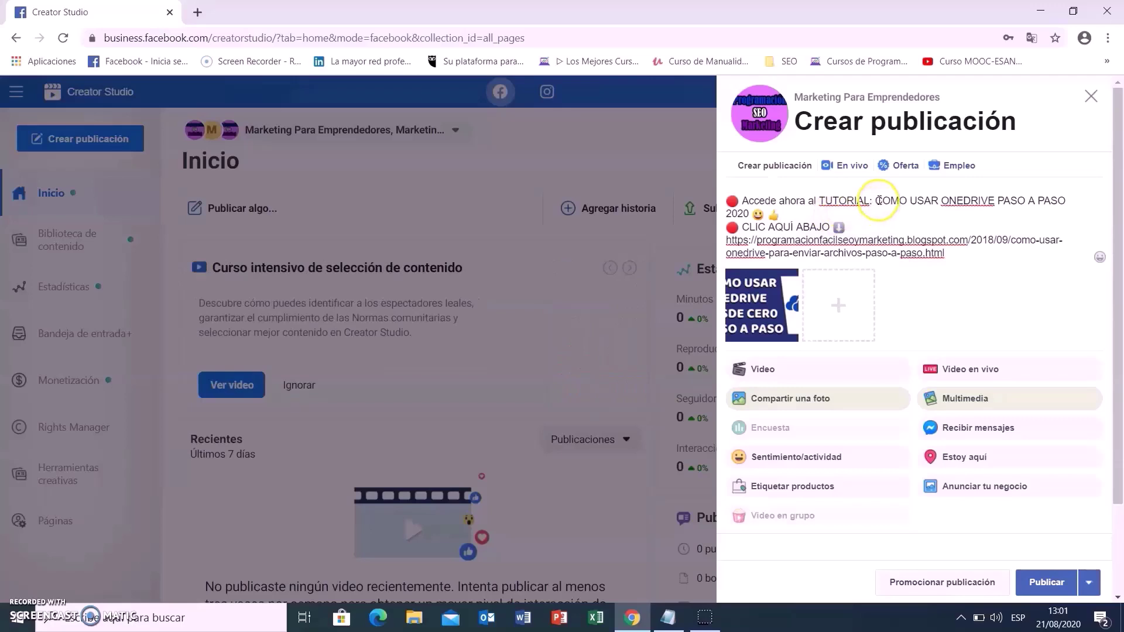
- Copy the title "COMO USAR ONEDRIVE PASO A PASO 2020" from the post text
left_click_drag(878, 200, 1041, 195)
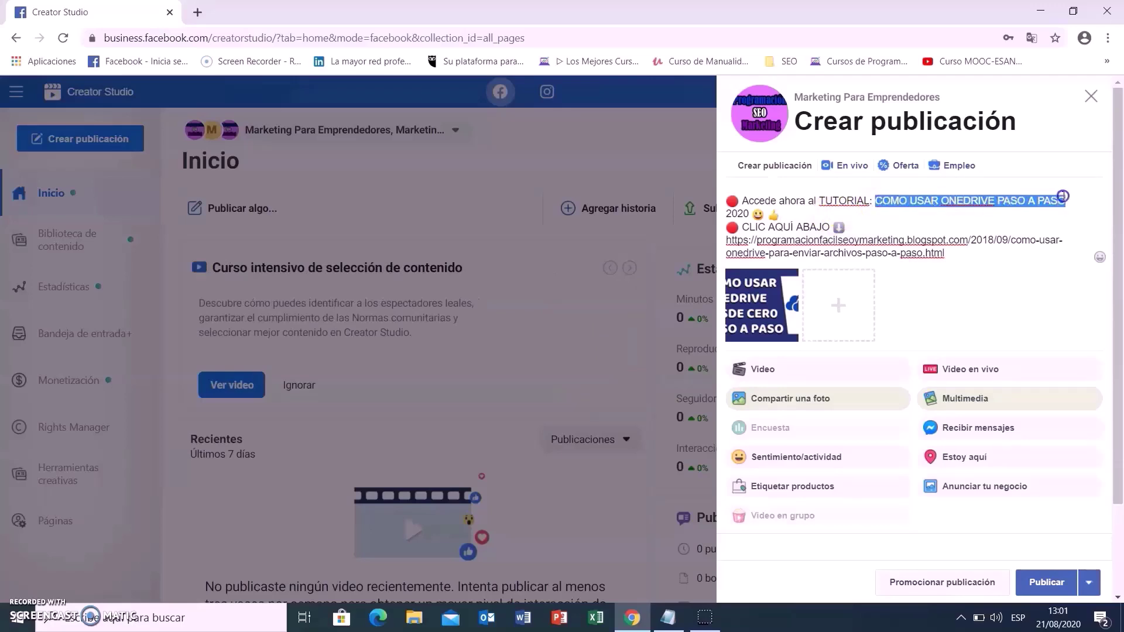
left_click(866, 220)
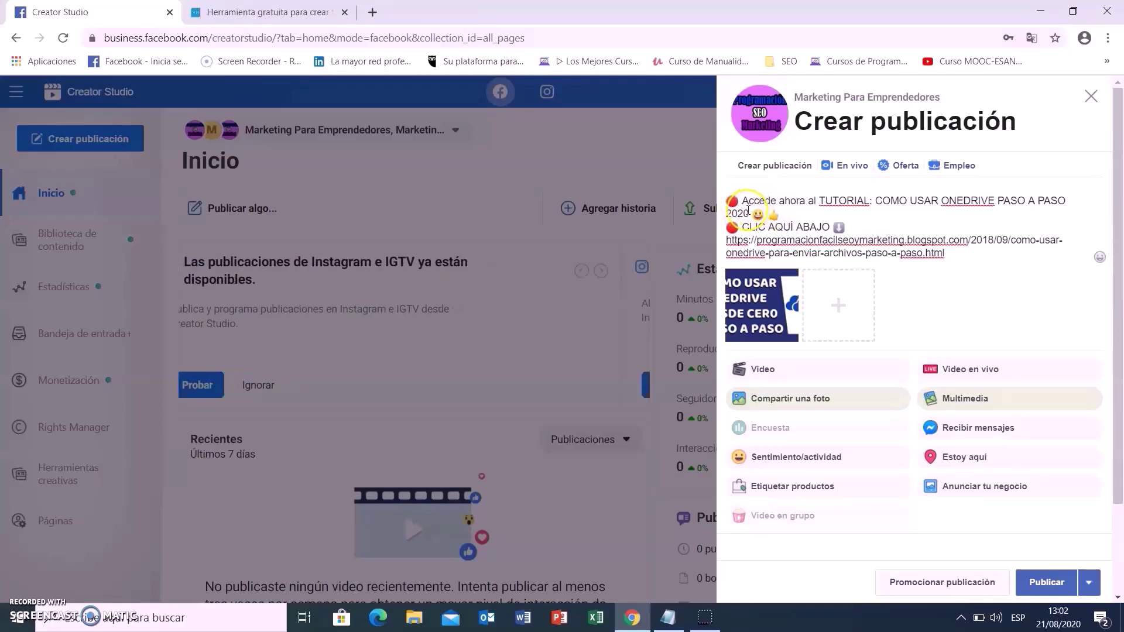
left_click_drag(748, 209, 853, 206)
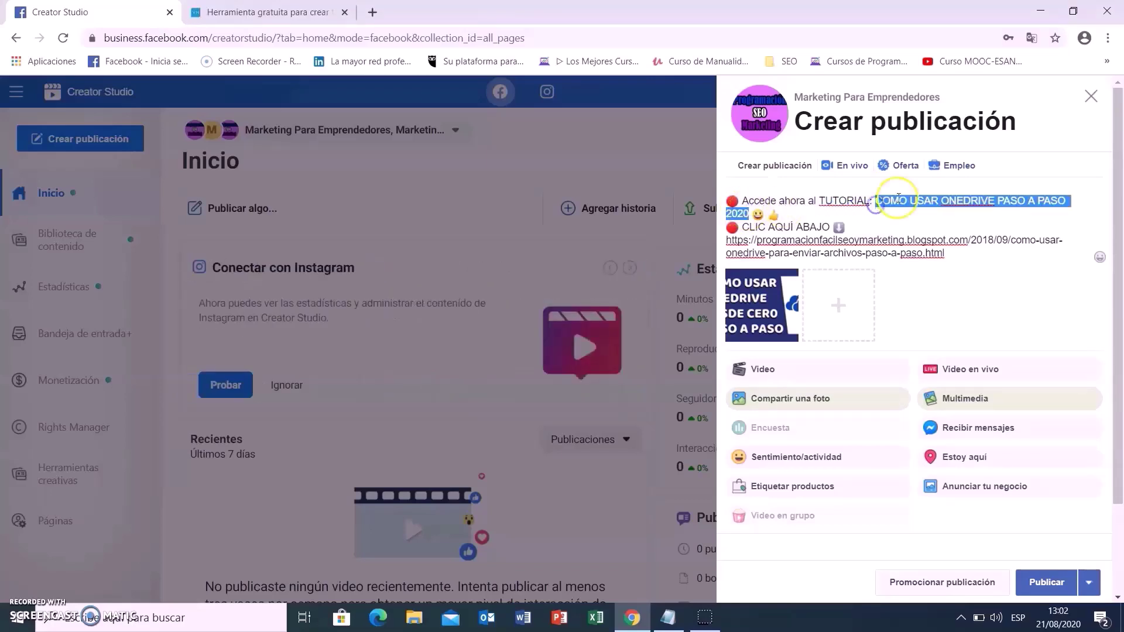
right_click(875, 205)
left_click(873, 250)
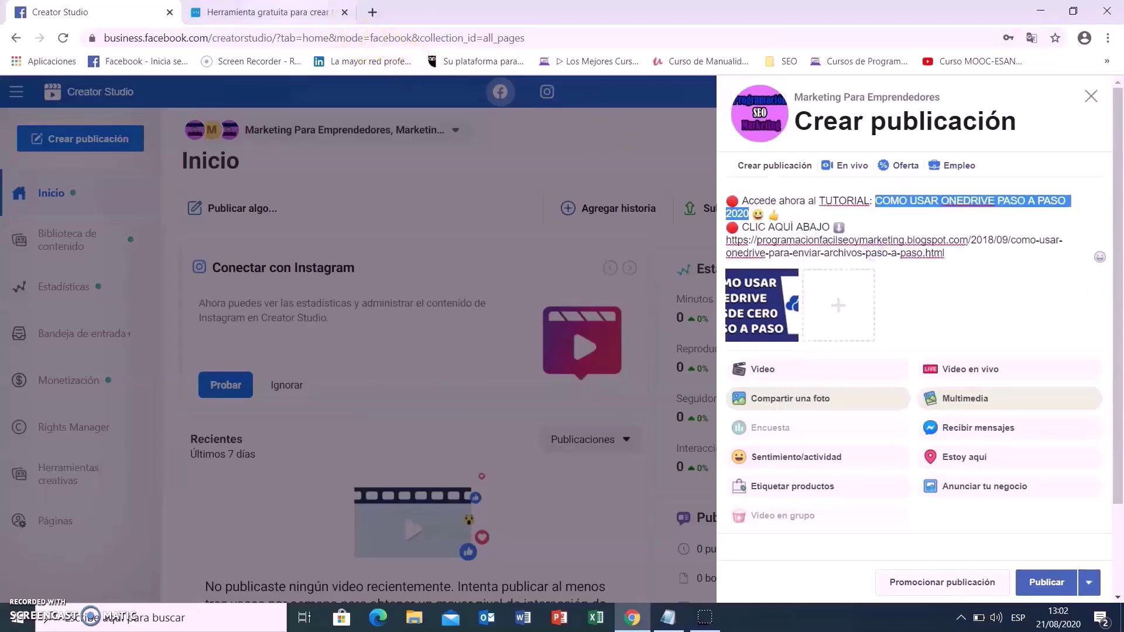
- Switch to the vilmanunez.com Unicode text tool, enlarge its text box, and replace the sample text with the copied title
left_click(267, 12)
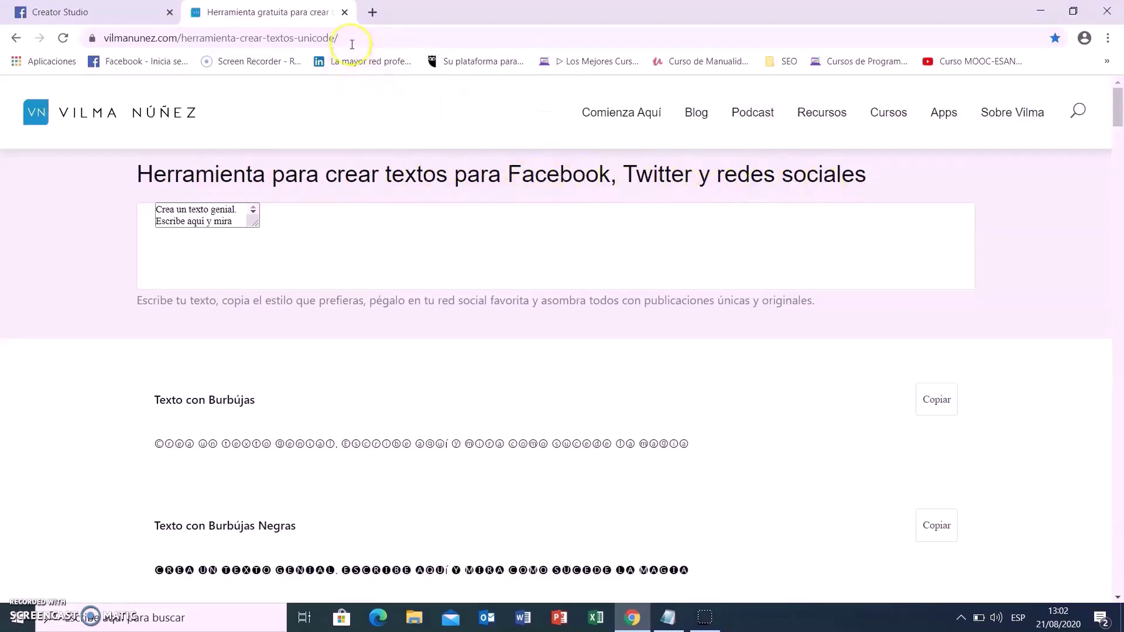
left_click_drag(338, 38, 62, 38)
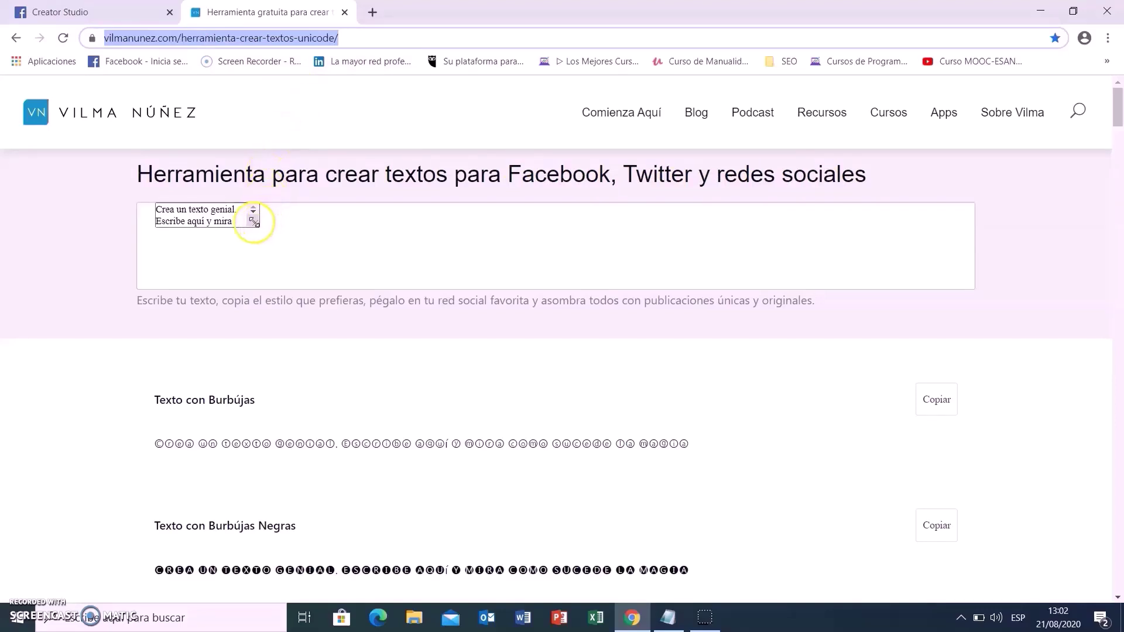
left_click_drag(255, 222, 690, 281)
left_click(555, 244)
key("ctrl+a")
key("BackSpace")
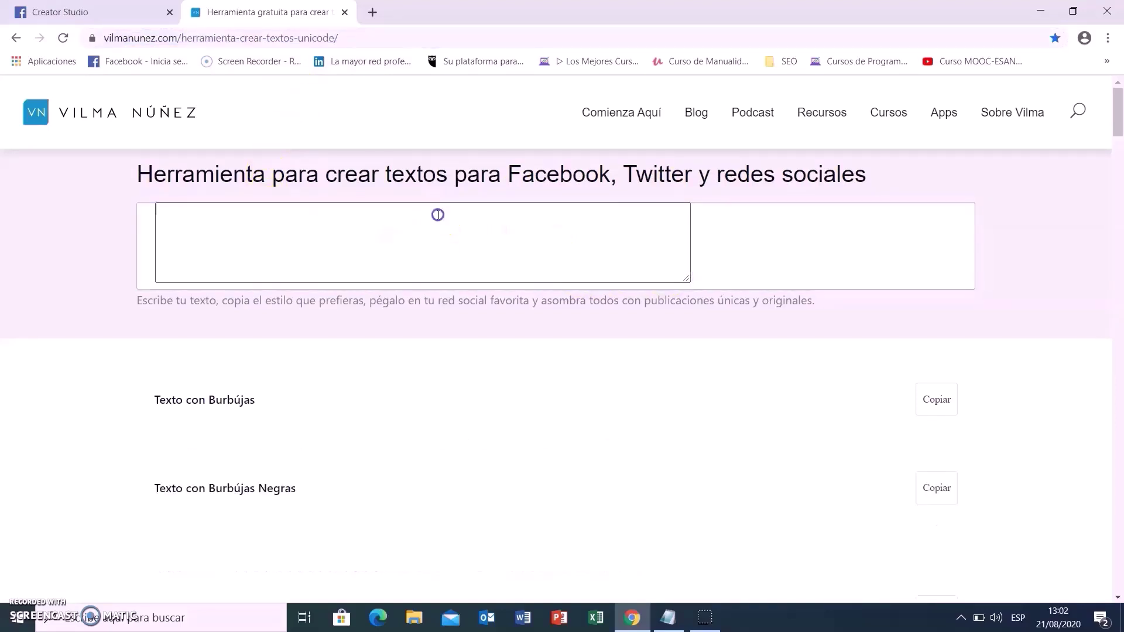
right_click(417, 213)
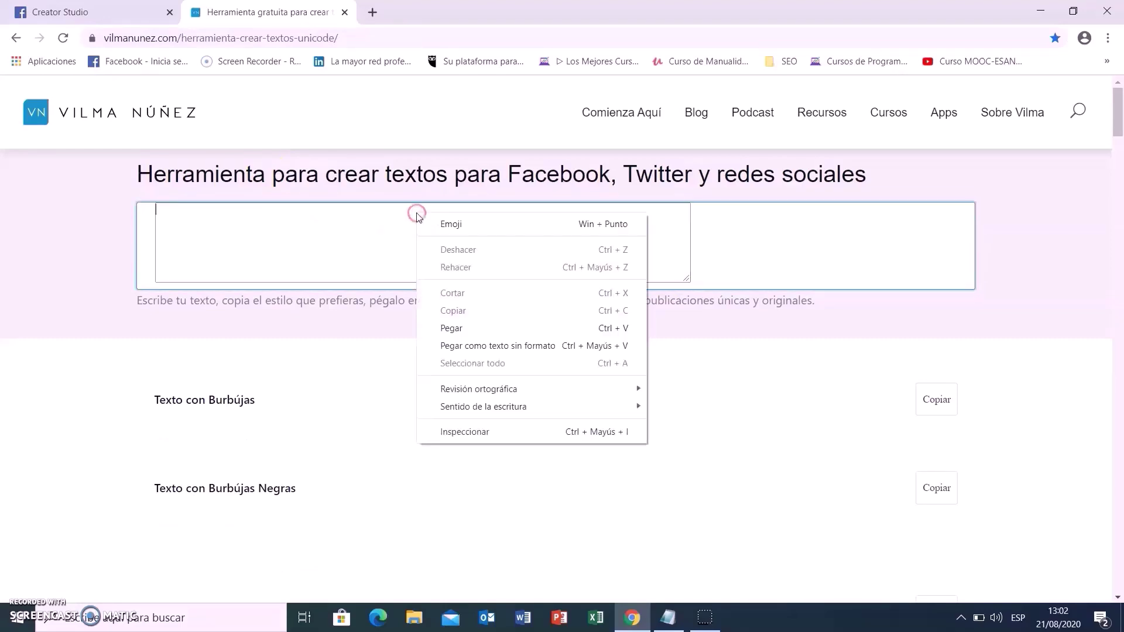
left_click(477, 327)
- Copy the Negrita (sans) version of the title from the generated text styles
scroll(563, 392, "down", 9)
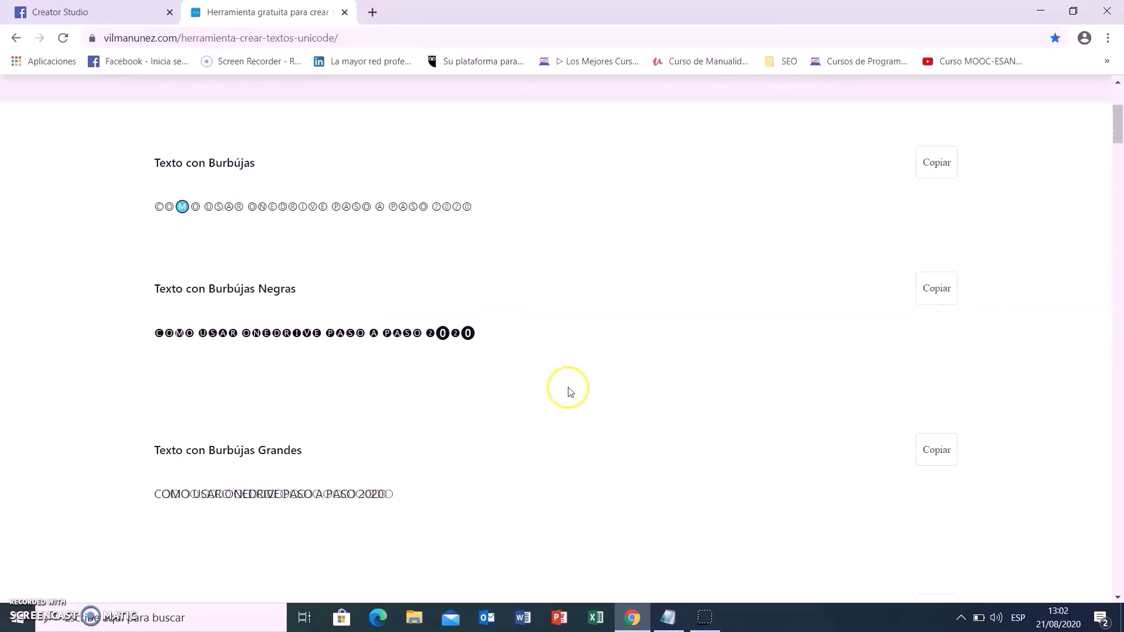
scroll(572, 389, "down", 17)
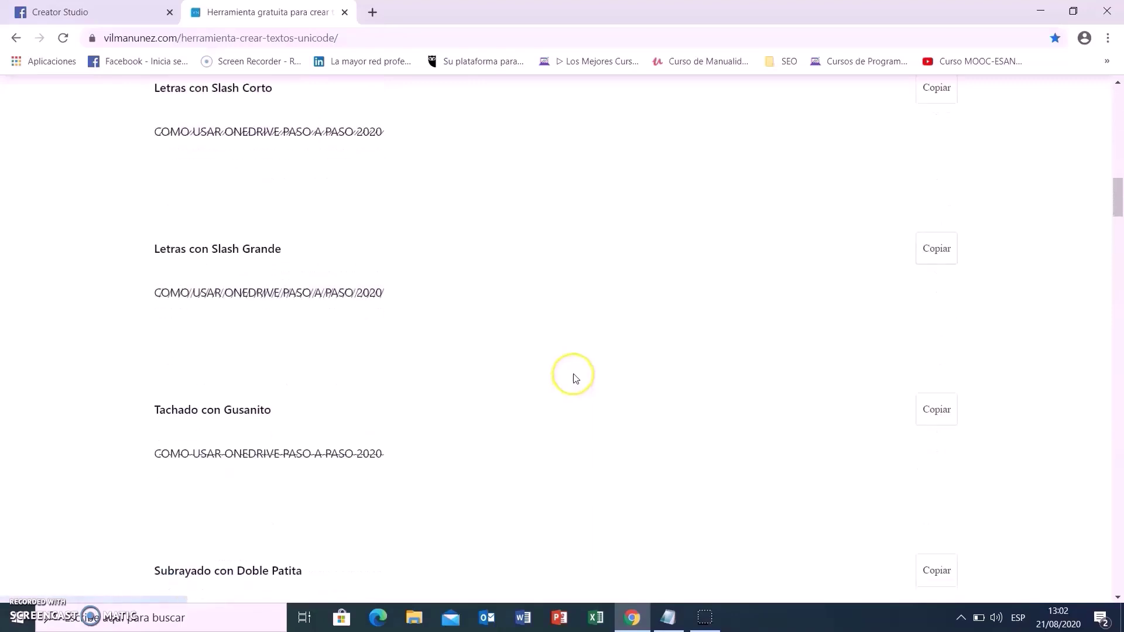
scroll(577, 374, "down", 2)
left_click_drag(1115, 221, 1115, 375)
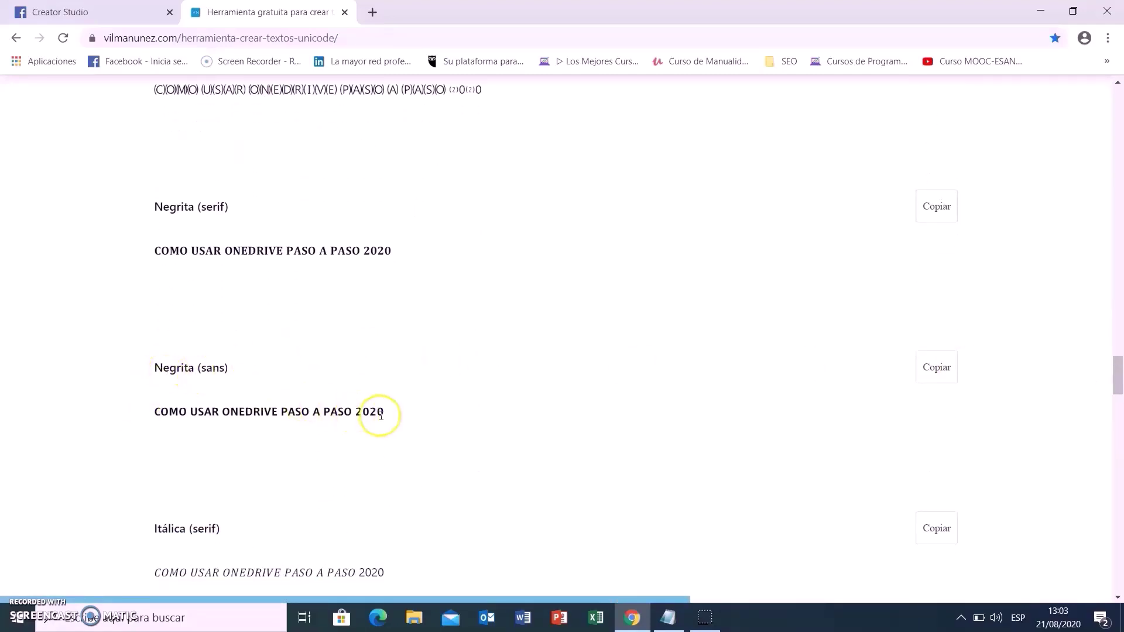
left_click_drag(386, 416, 161, 414)
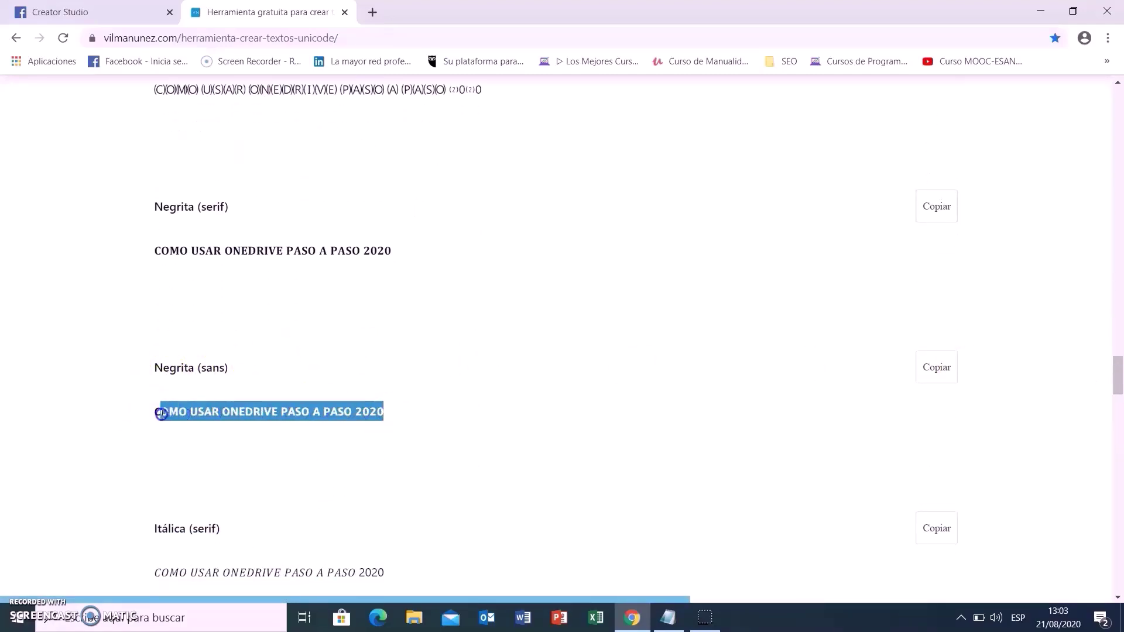
right_click(157, 413)
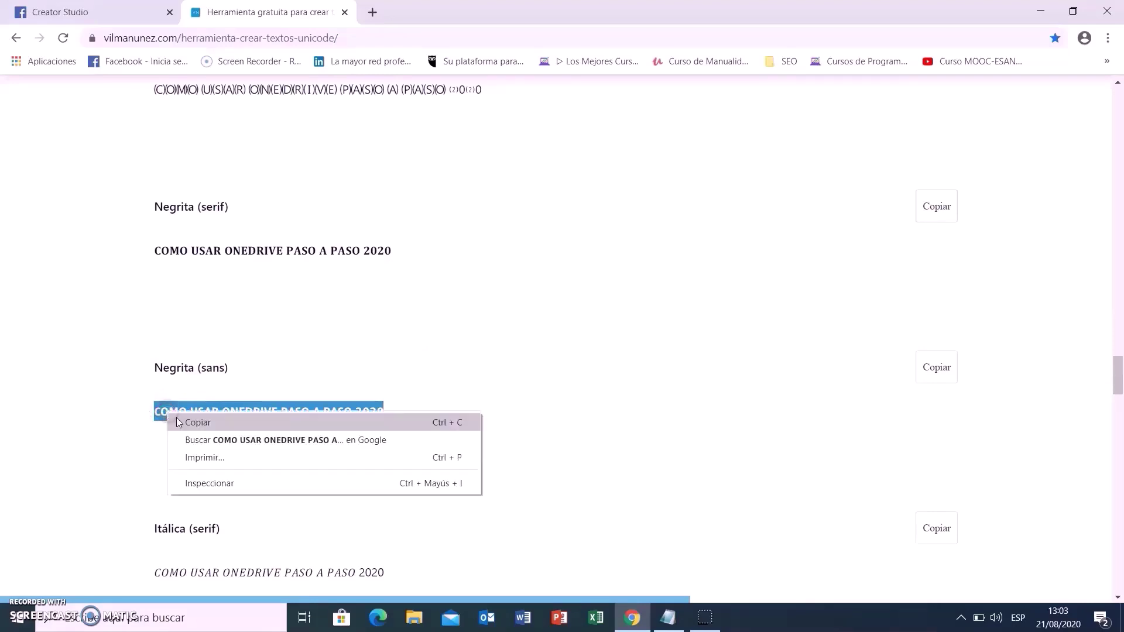
left_click(179, 422)
- Switch back to Creator Studio and replace the selected plain title in the post text with the copied bold version
key("ctrl+Tab")
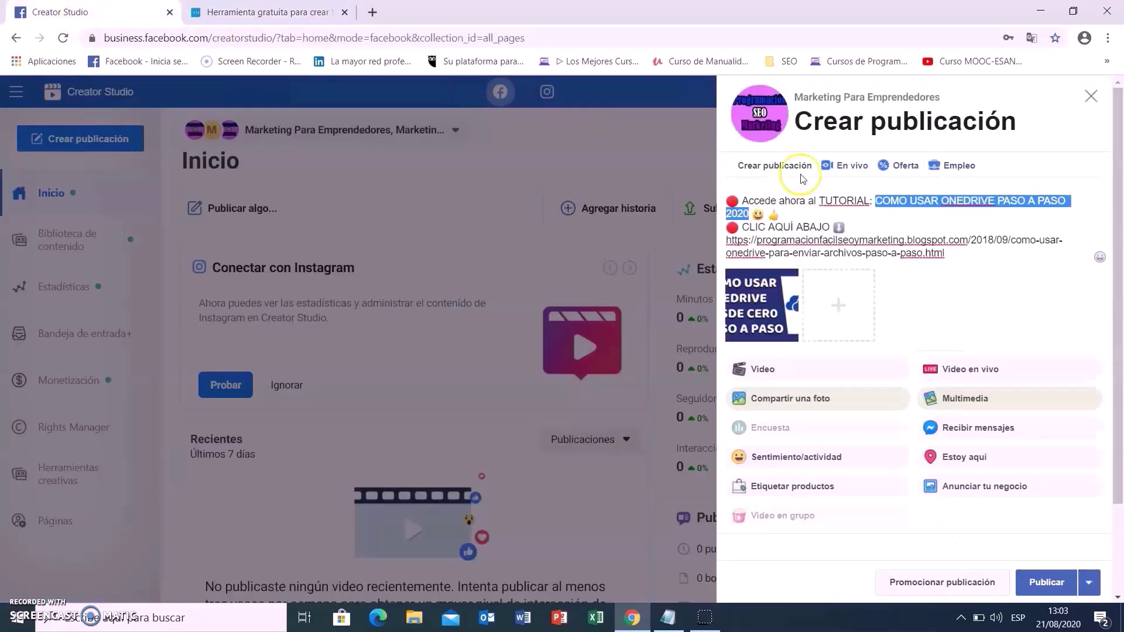
right_click(900, 199)
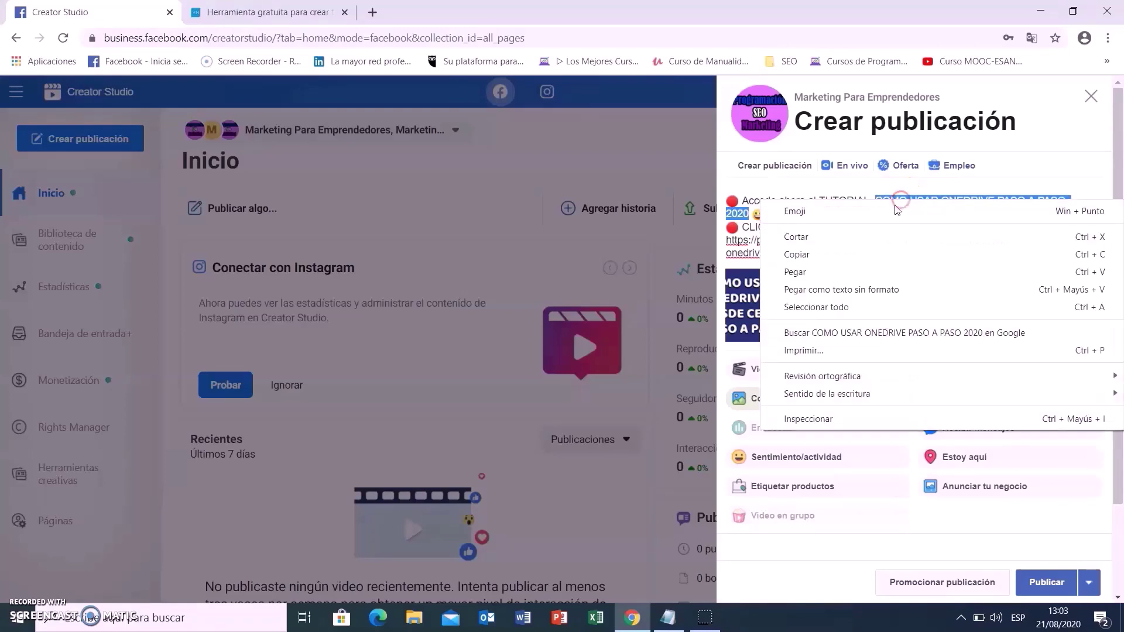
left_click(883, 273)
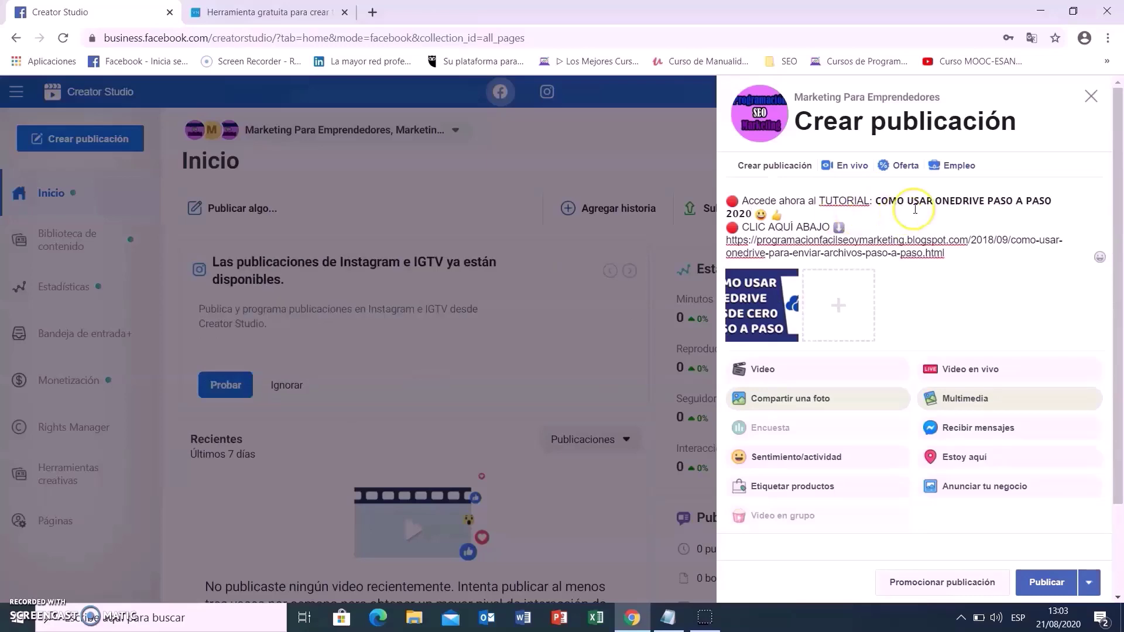
- Choose to schedule the post instead of publishing it immediately, and set the publication date to 24/8/2020
left_click(1089, 582)
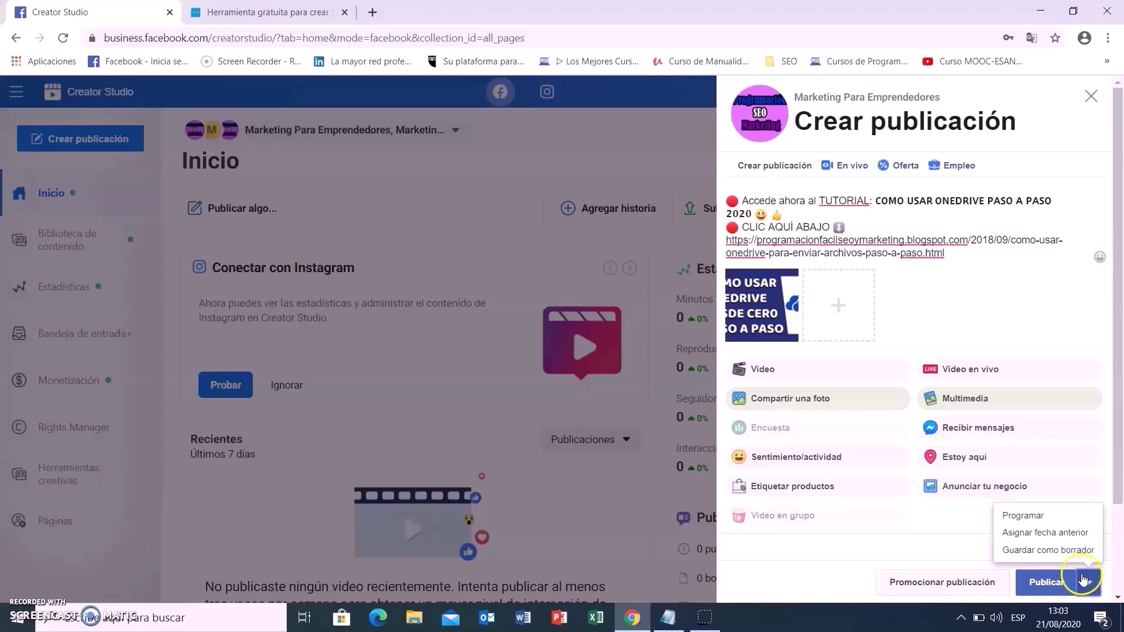
left_click(1040, 519)
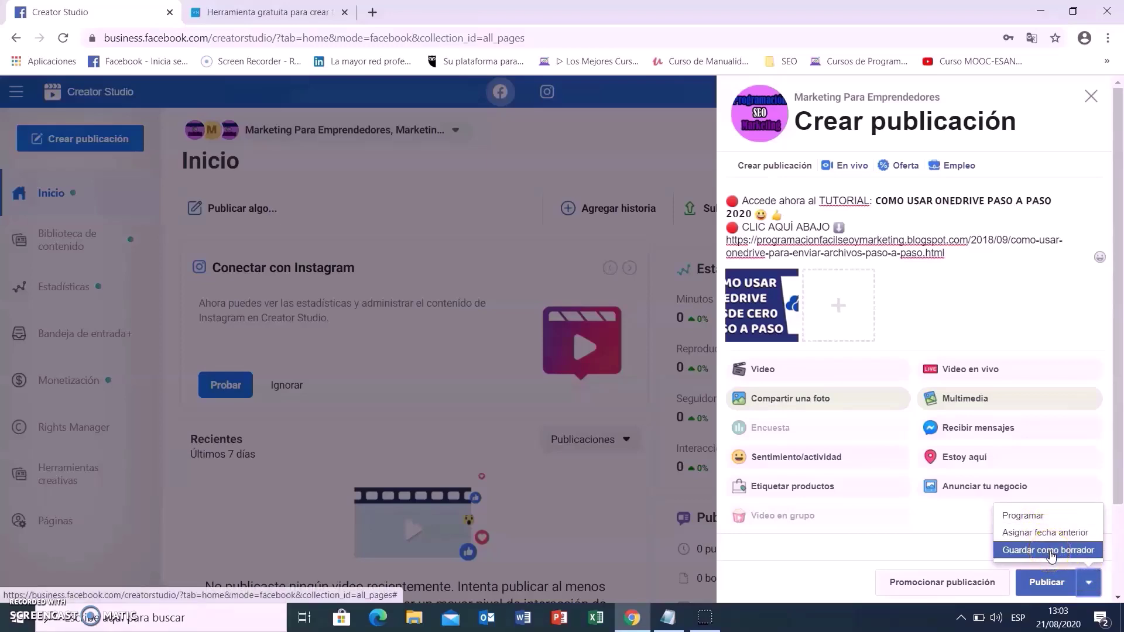
left_click(1040, 518)
left_click(1040, 518)
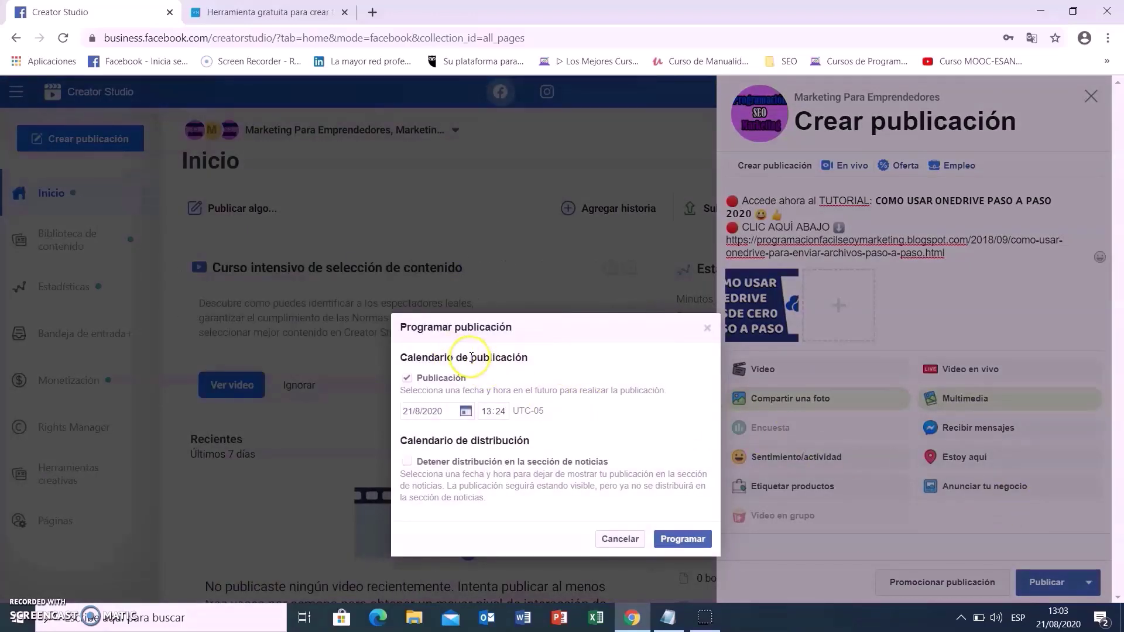
left_click(466, 412)
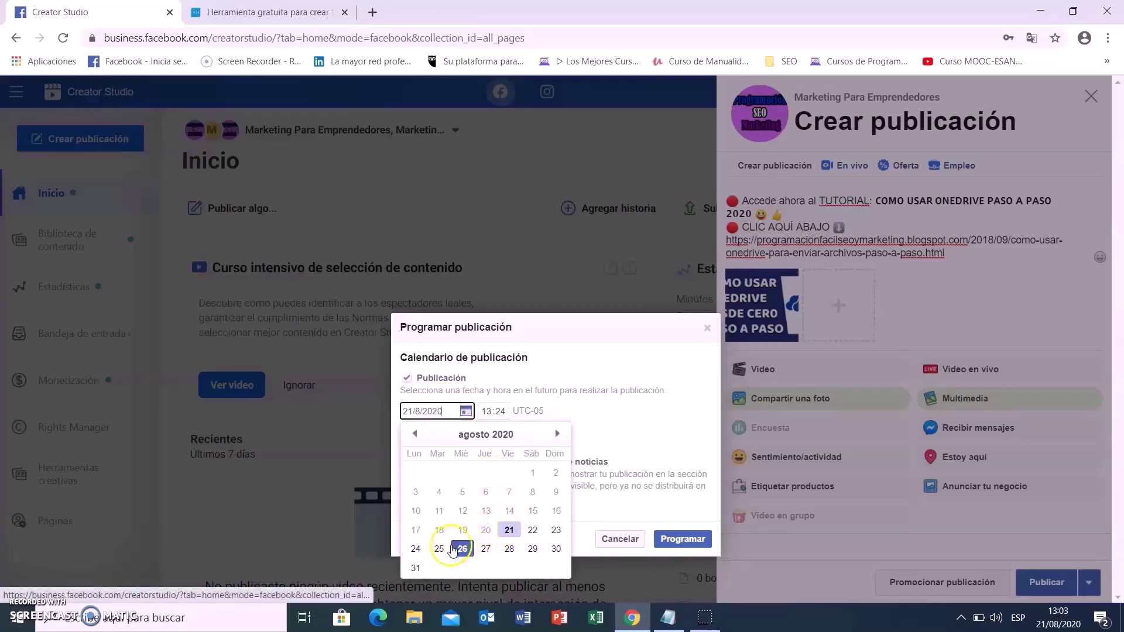
left_click(415, 549)
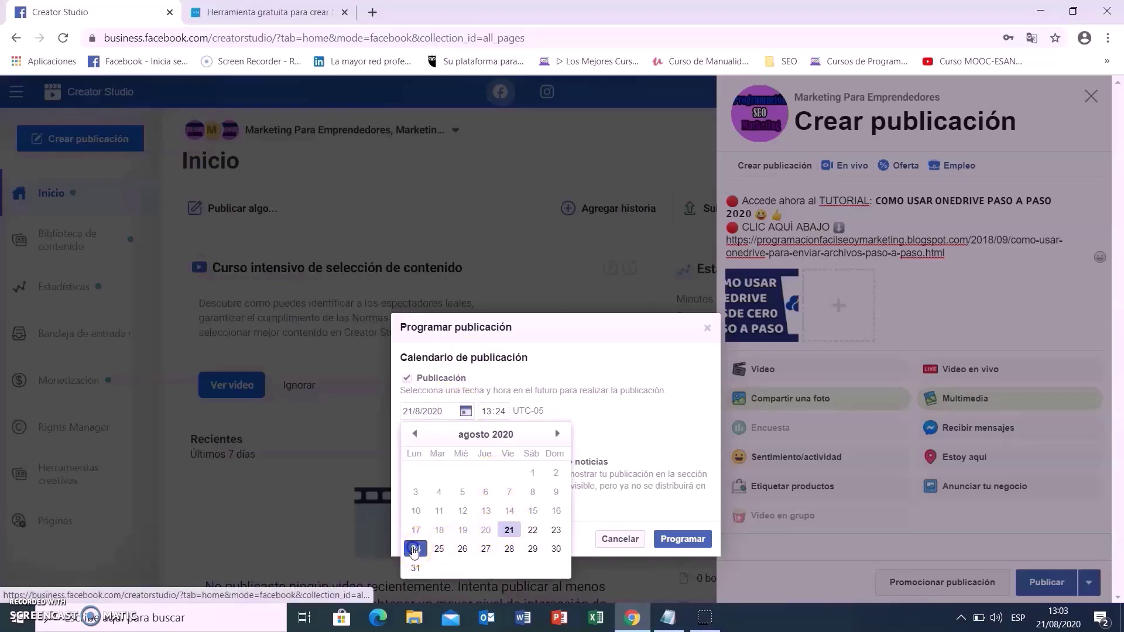
- Set the publication time to 16:00 and schedule the post
left_click(489, 412)
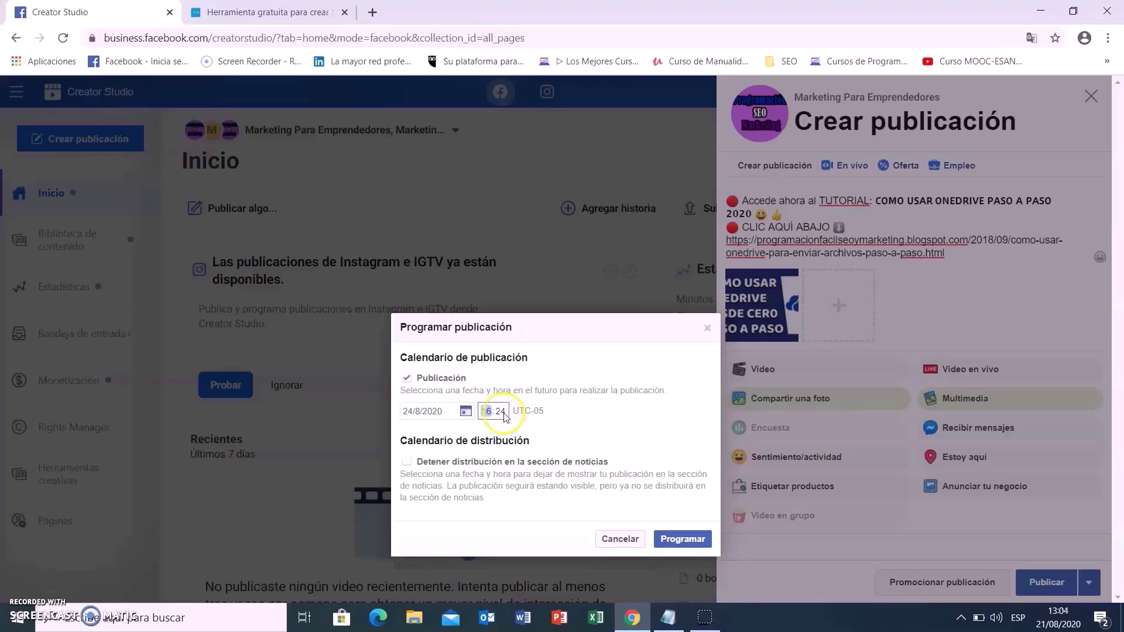
left_click(503, 414)
type("00")
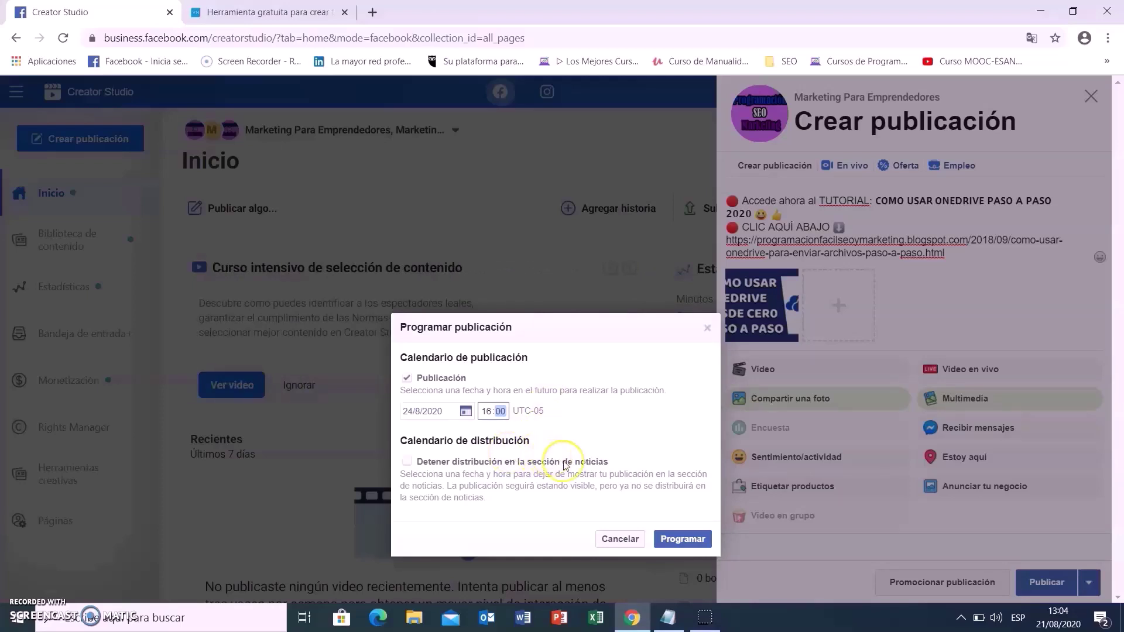
left_click(683, 540)
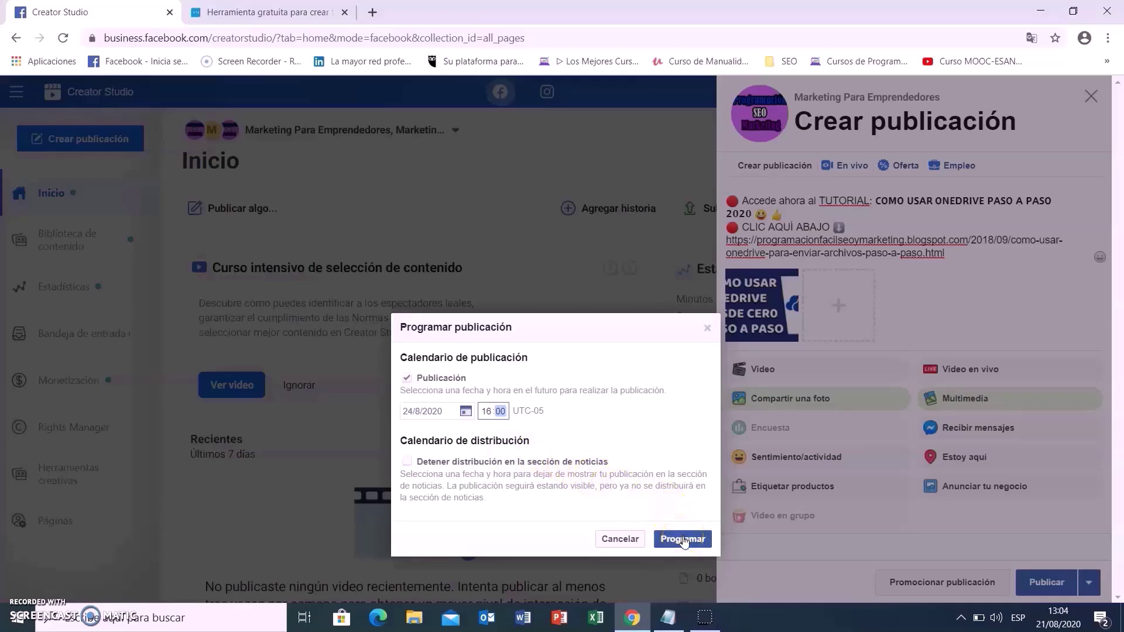
left_click(684, 539)
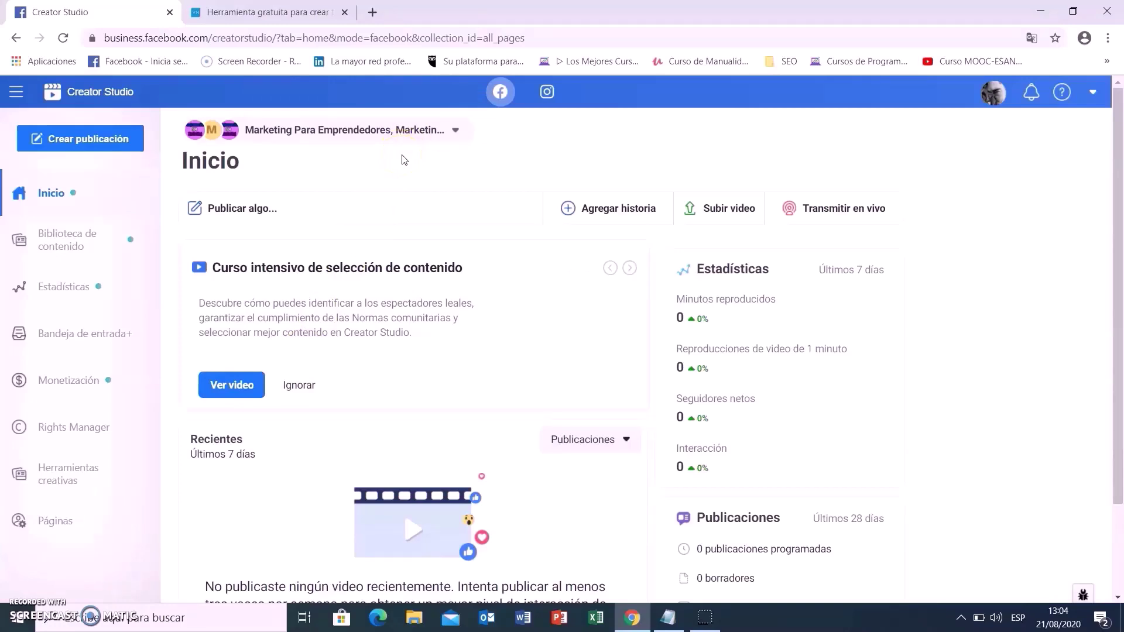
- Open the content library's posts list and dismiss the guided tour
left_click(89, 241)
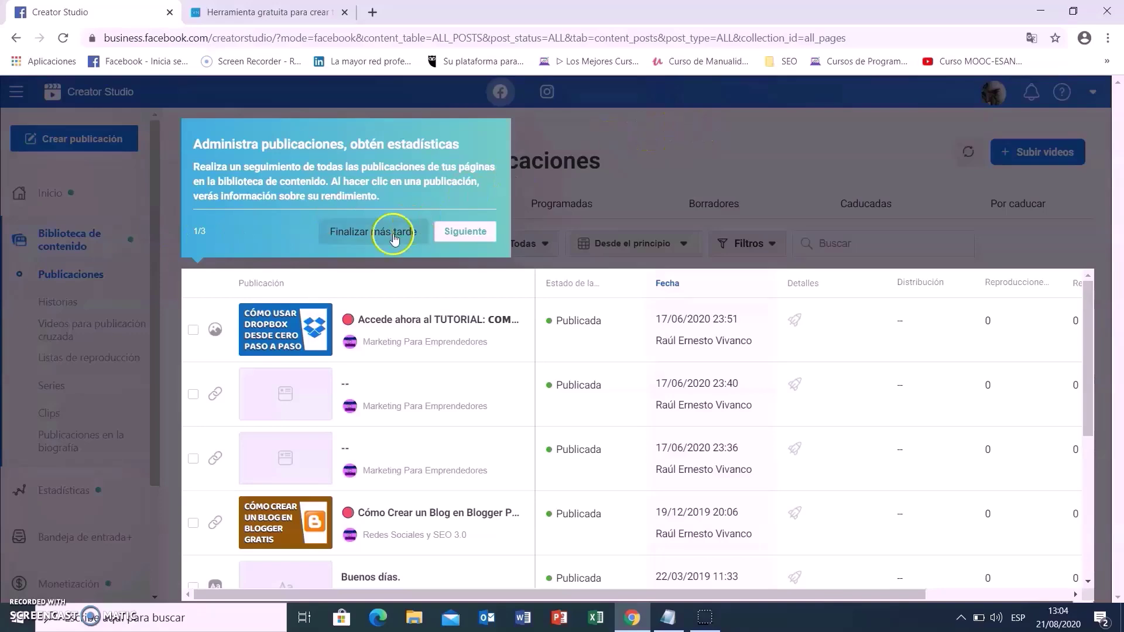
left_click(382, 233)
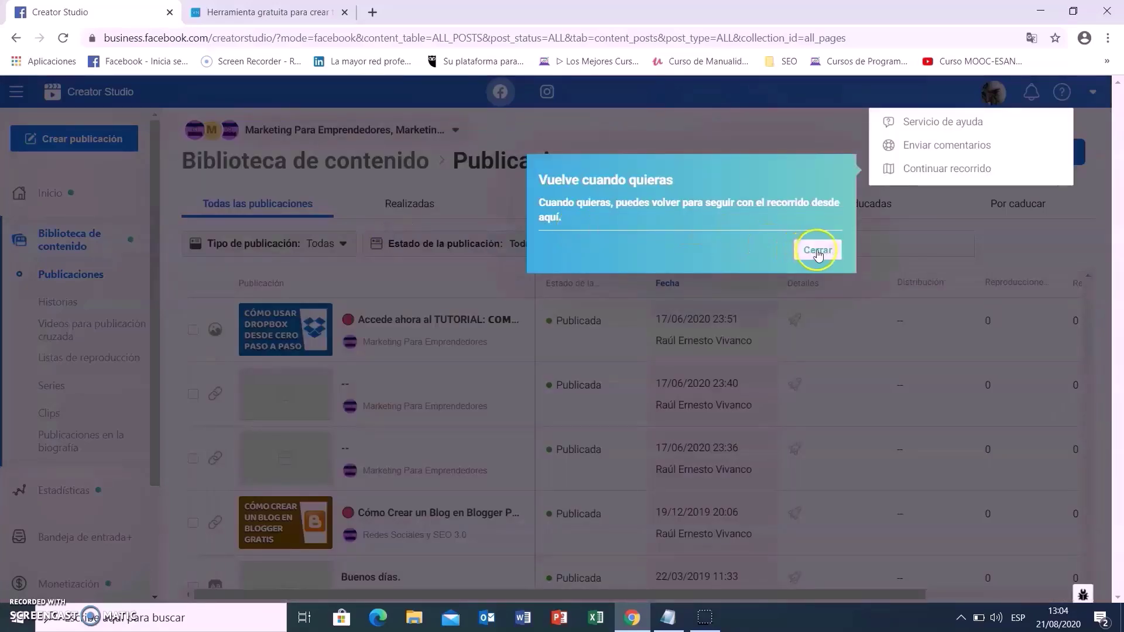
left_click(818, 252)
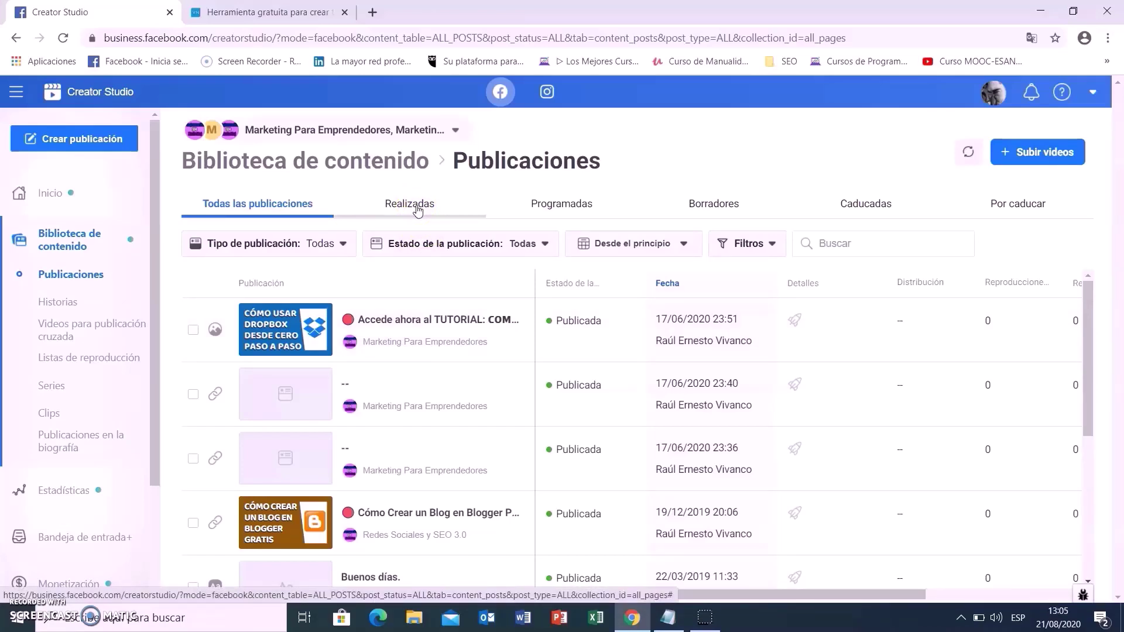
- Limit the content library to the Marketing Para Emprendedores page and show only its scheduled posts
left_click(456, 131)
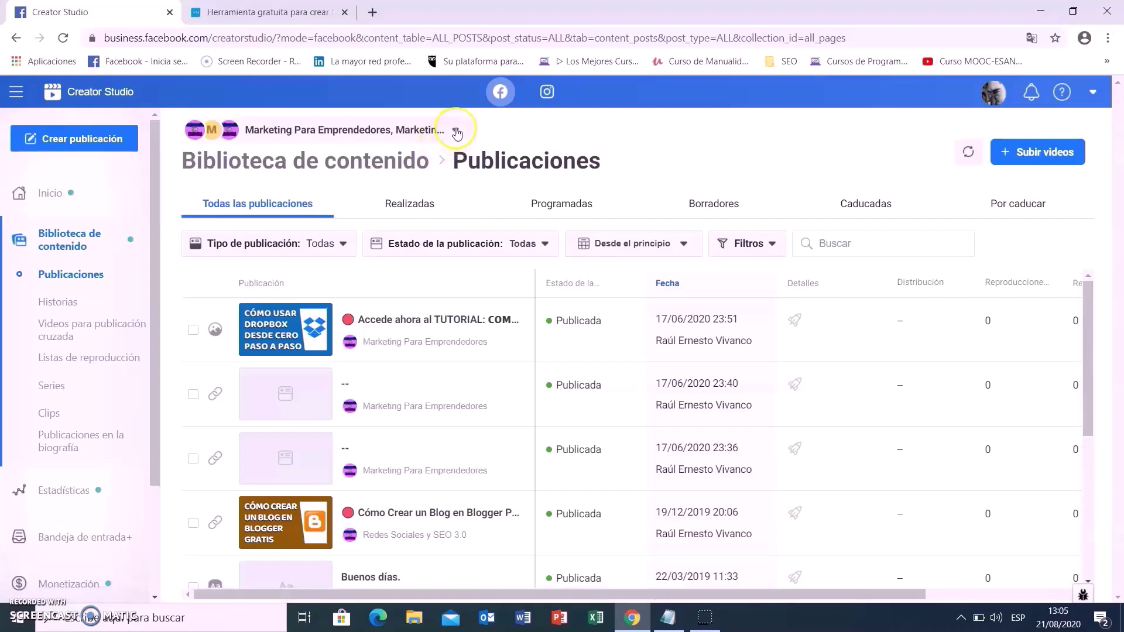
left_click(456, 131)
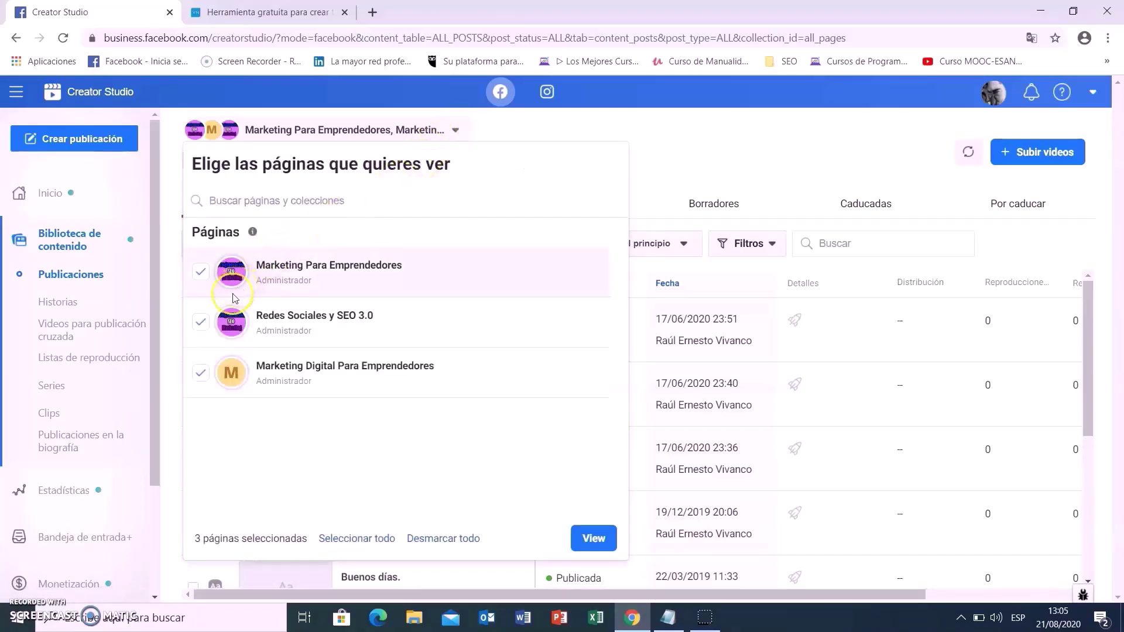
left_click(200, 322)
left_click(200, 376)
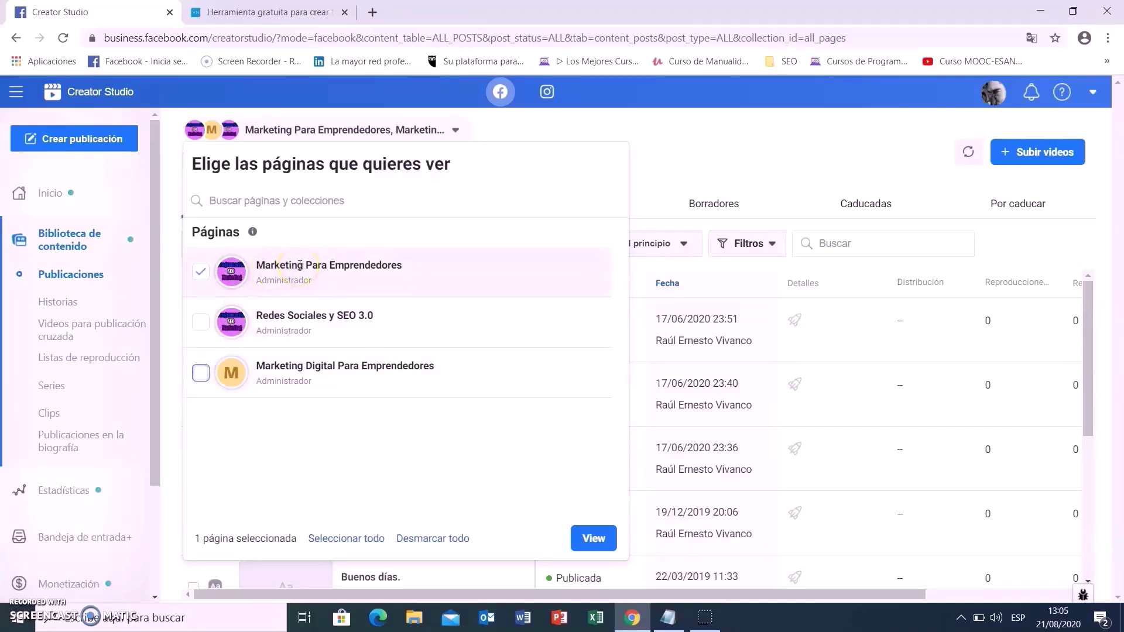
left_click(590, 536)
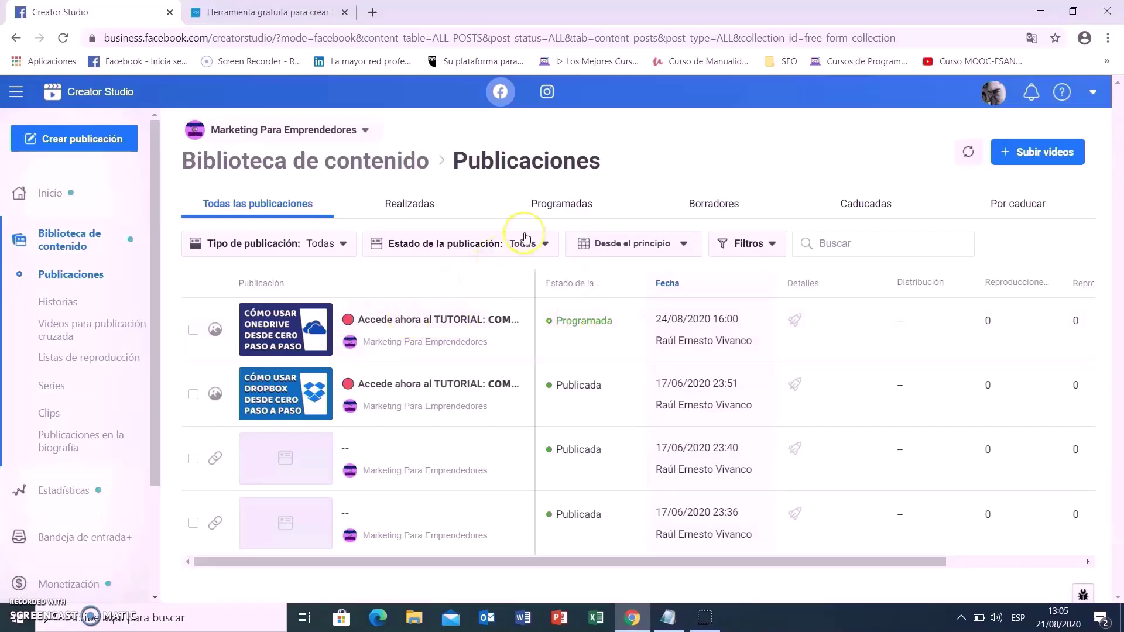
left_click(564, 208)
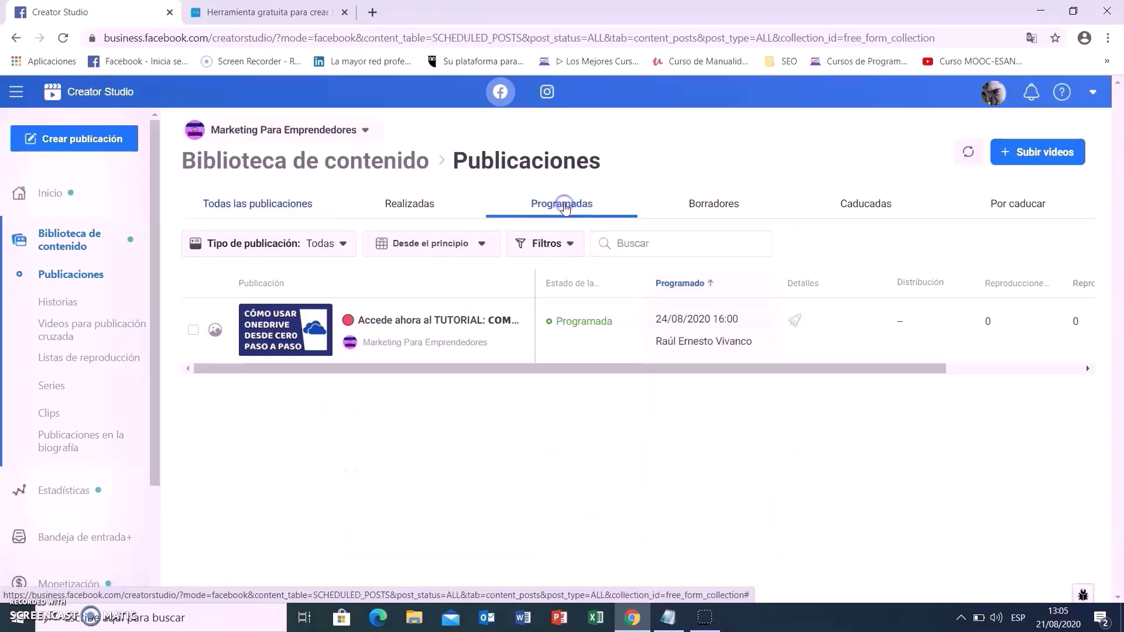